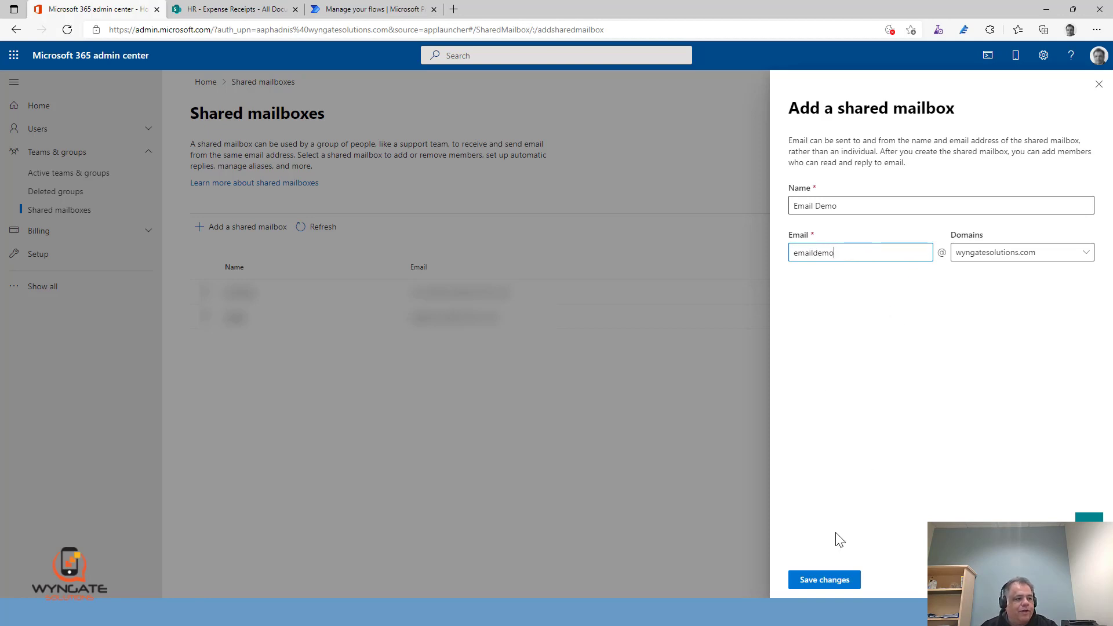
Save the new Email Demo shared mailbox and add the first listed user as its member
{"action": "left_click", "coordinate": [823, 585]}
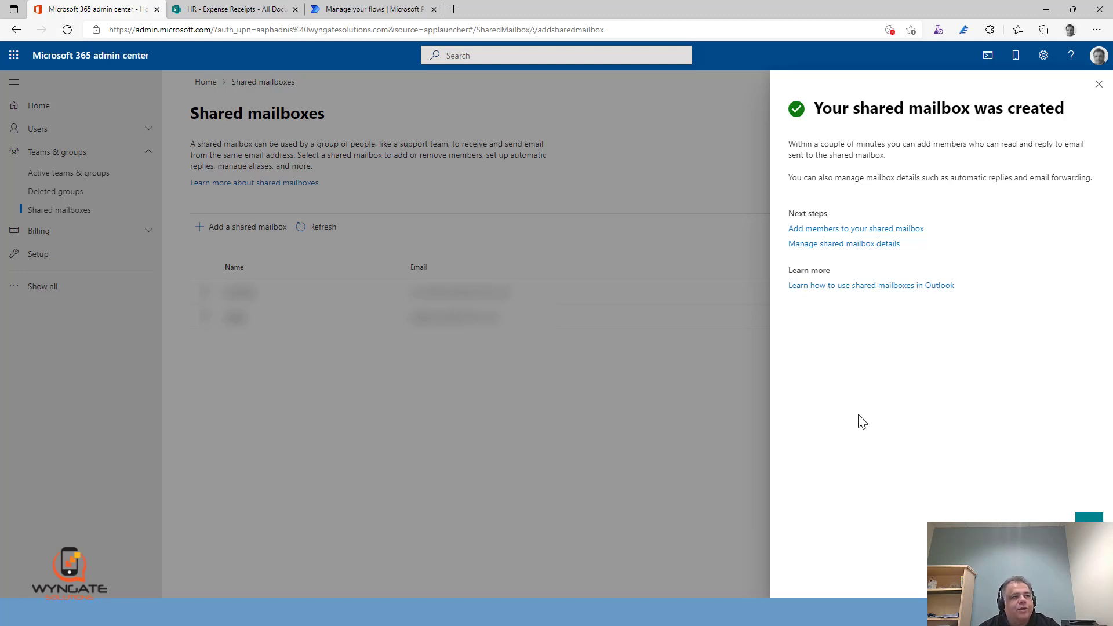
{"action": "left_click", "coordinate": [910, 231]}
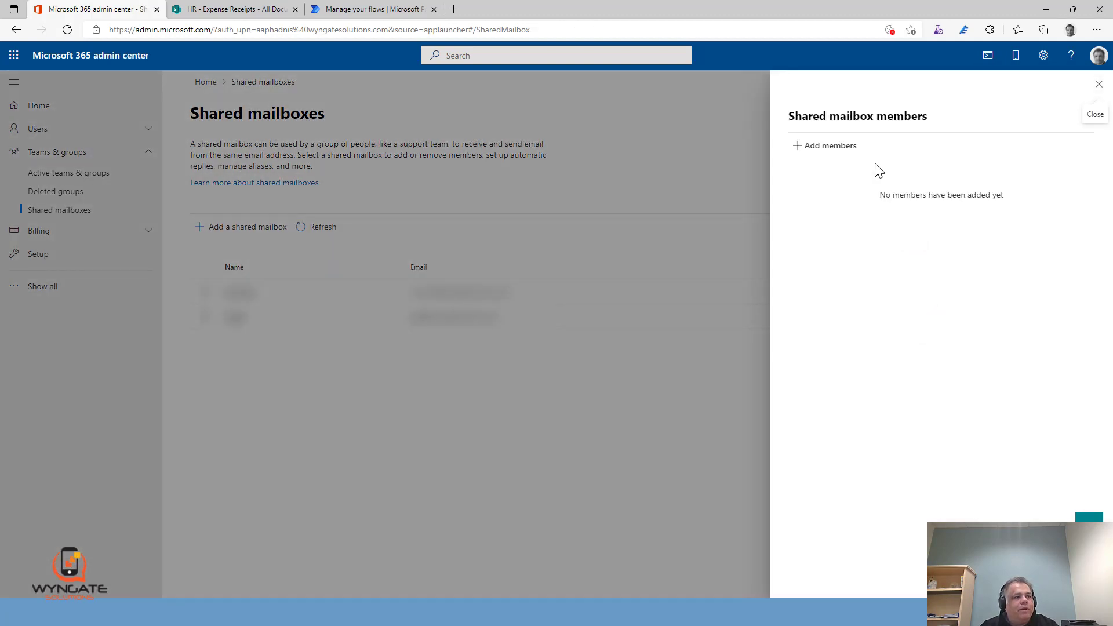
{"action": "left_click", "coordinate": [829, 148]}
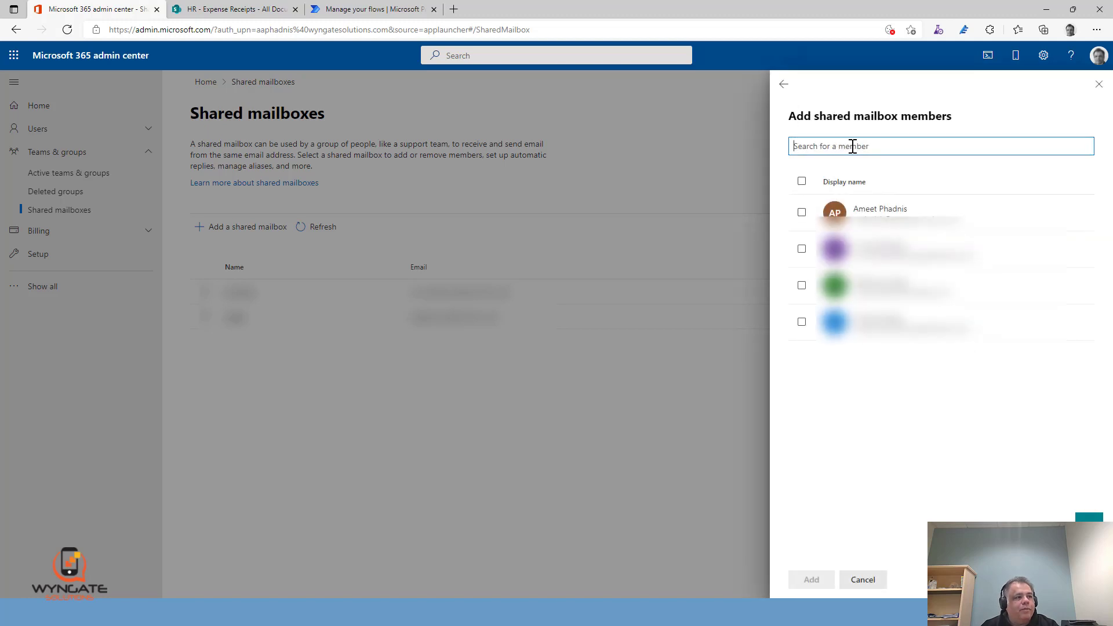
{"action": "left_click", "coordinate": [886, 210]}
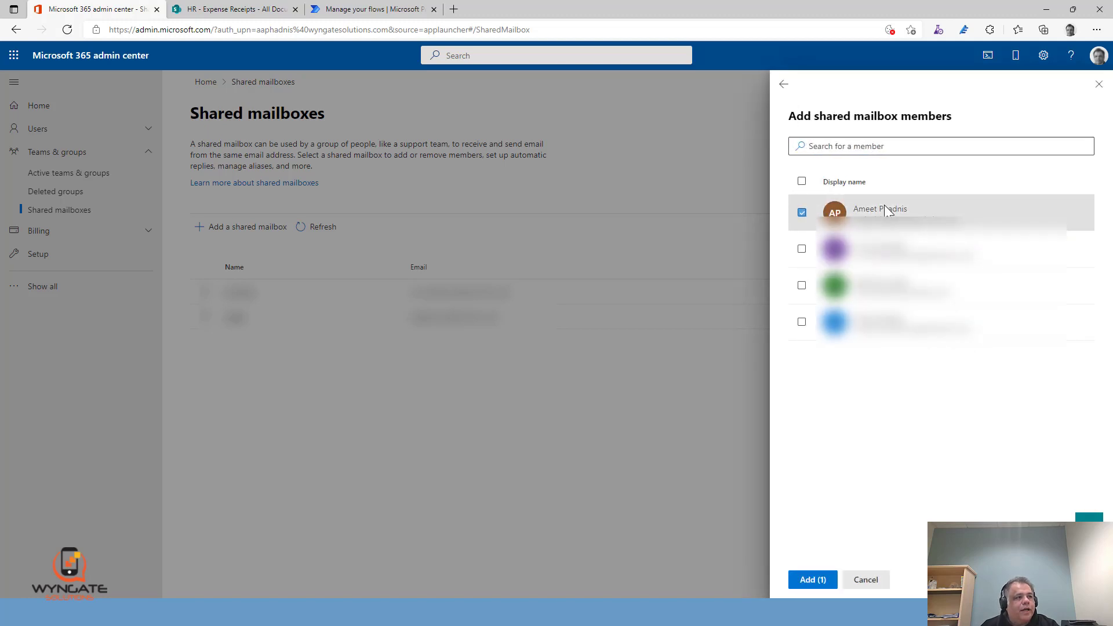
{"action": "left_click", "coordinate": [818, 581]}
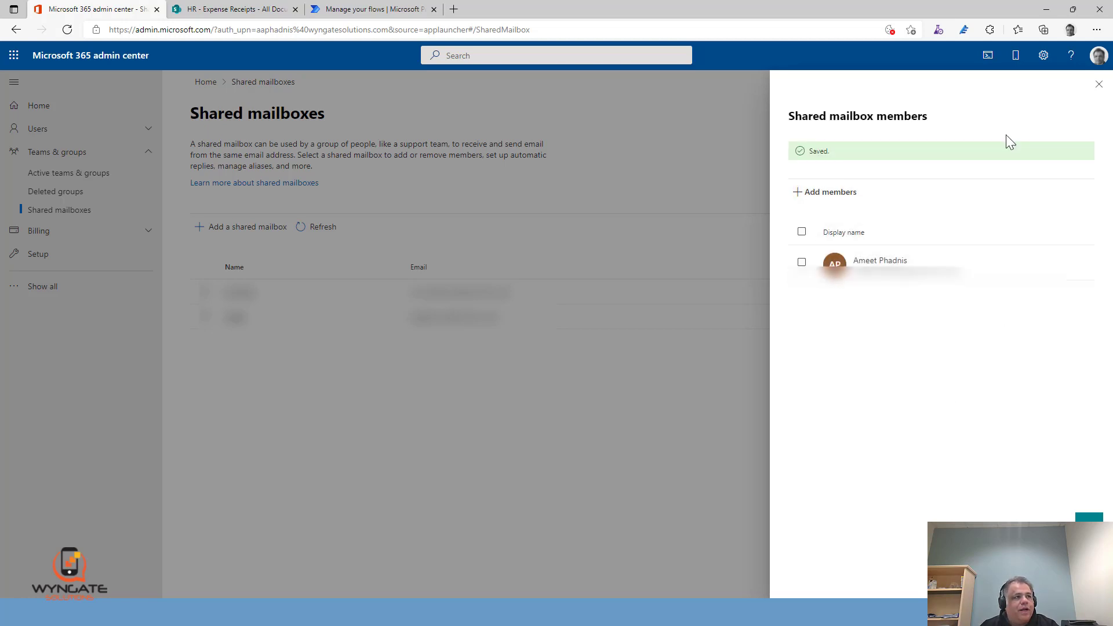
{"action": "left_click", "coordinate": [1099, 87]}
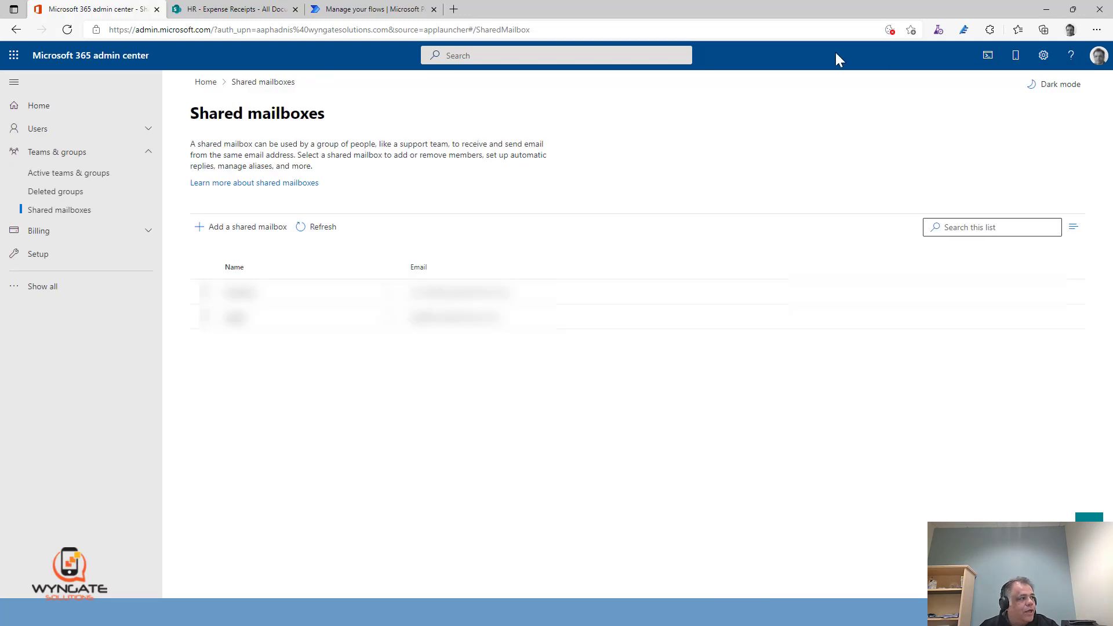
Refresh the shared mailboxes list and view the HR site's Expense Receipts library in SharePoint
{"action": "left_click", "coordinate": [320, 232]}
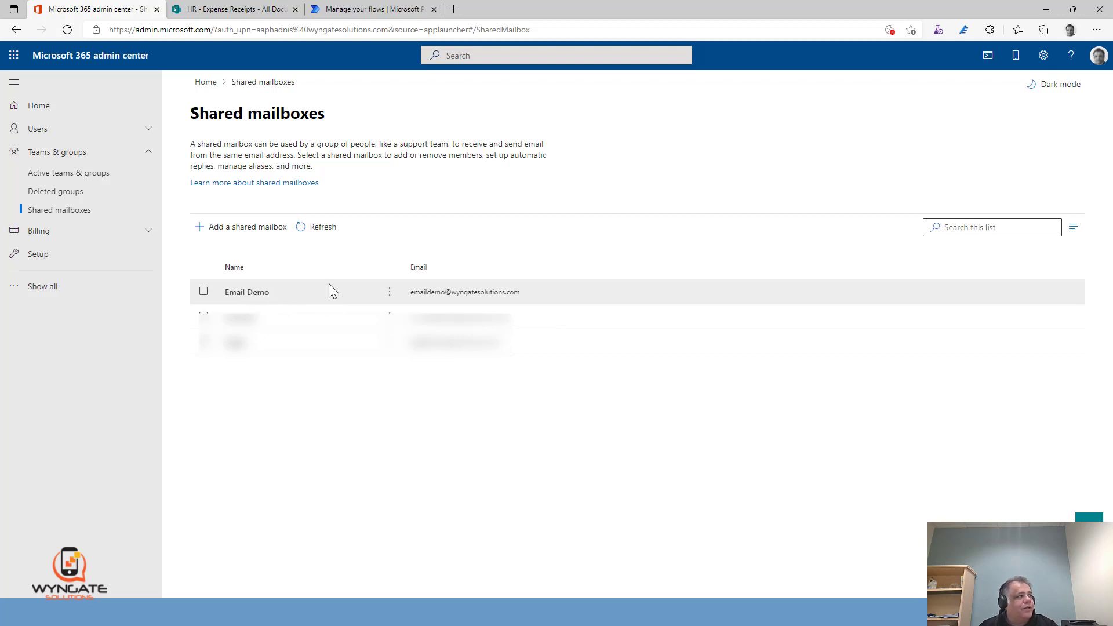
{"action": "left_click", "coordinate": [257, 9]}
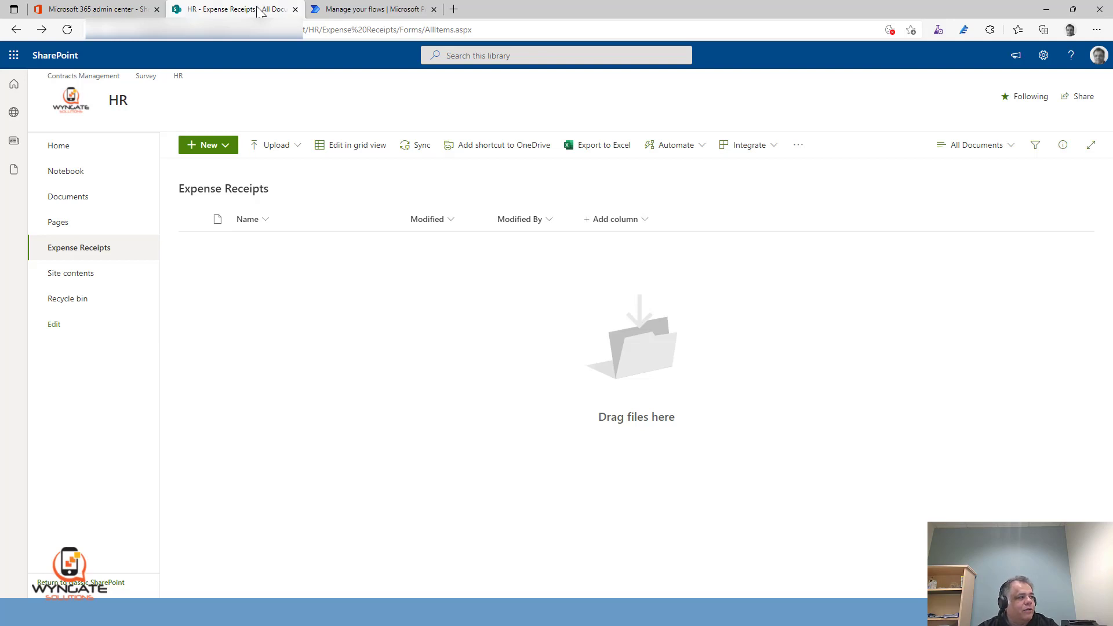
Switch to Power Automate and start an automated cloud flow with the Office 365 Outlook trigger "When a new email arrives in a shared mailbox (V2)"
{"action": "left_click", "coordinate": [350, 9]}
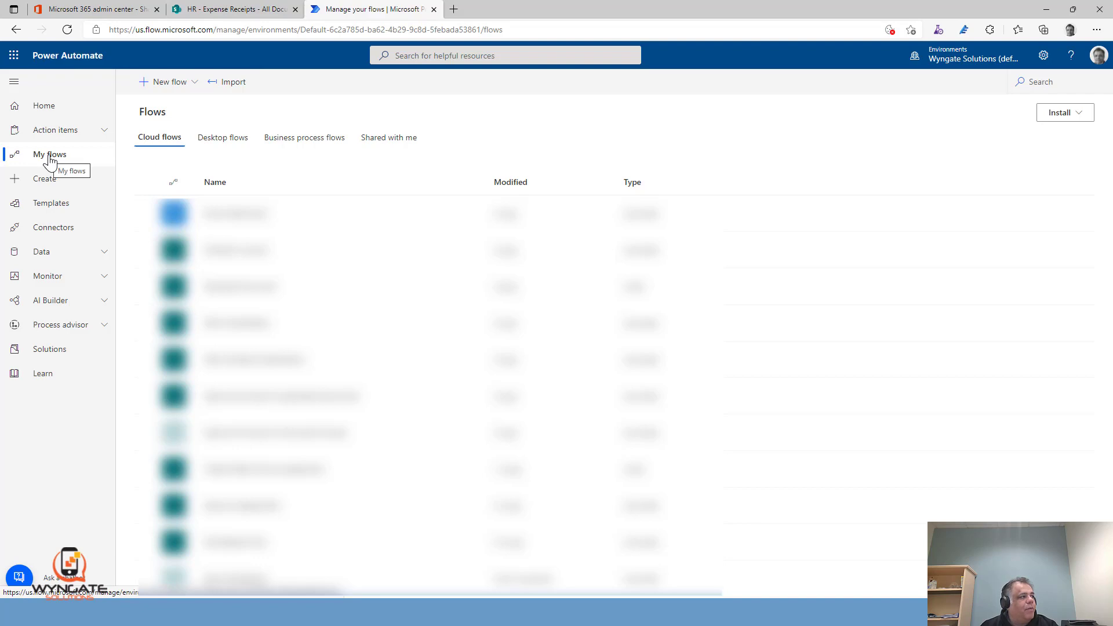
{"action": "left_click", "coordinate": [163, 84]}
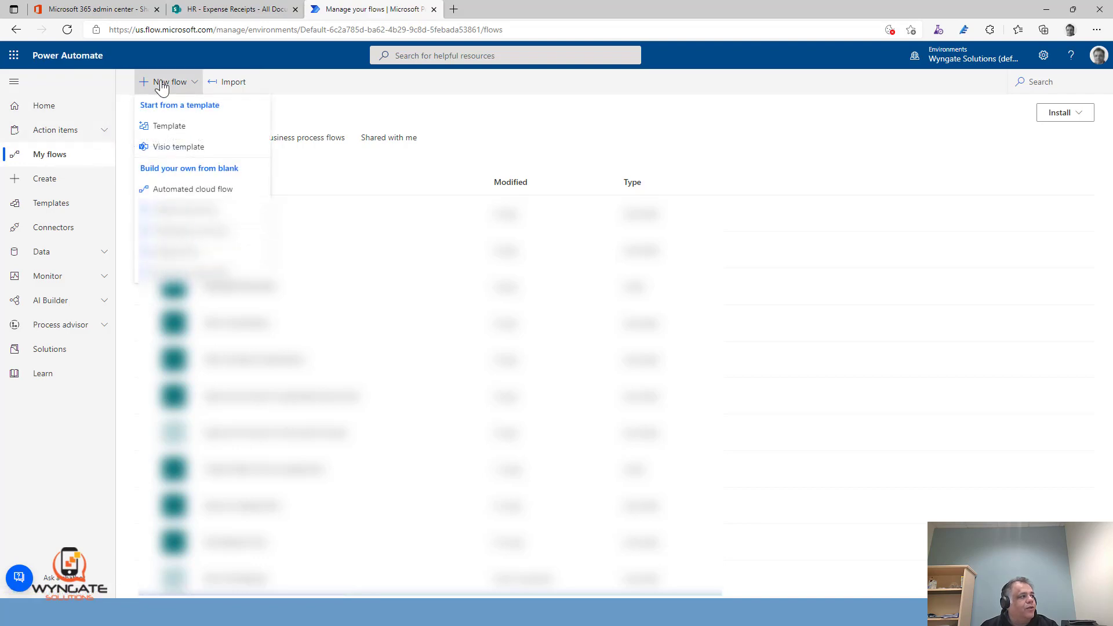
{"action": "left_click", "coordinate": [190, 192]}
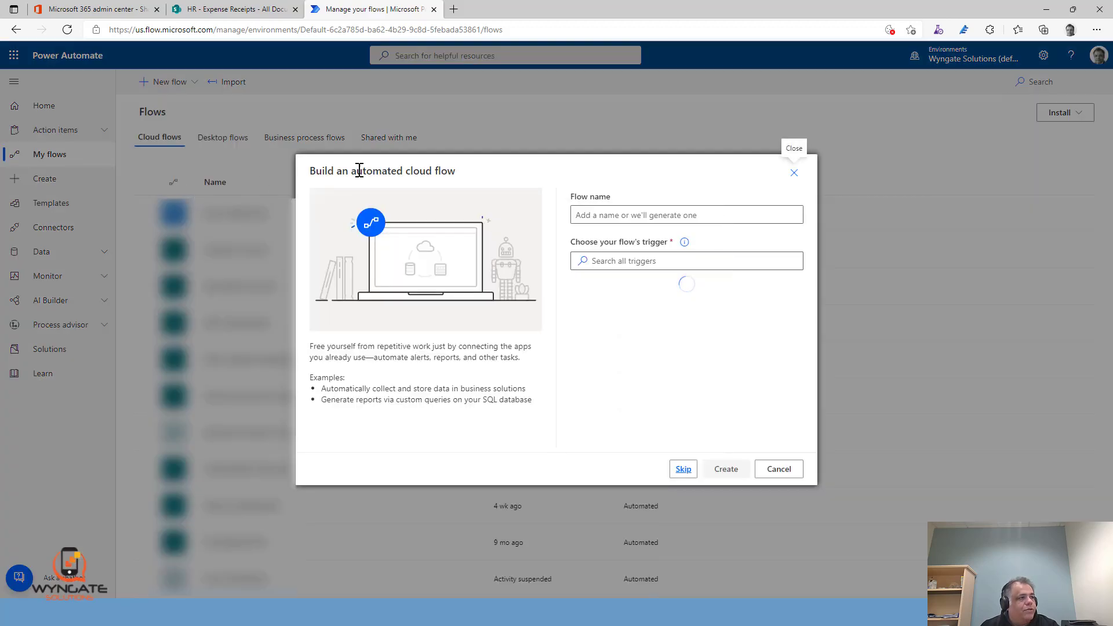
{"action": "left_click", "coordinate": [693, 262]}
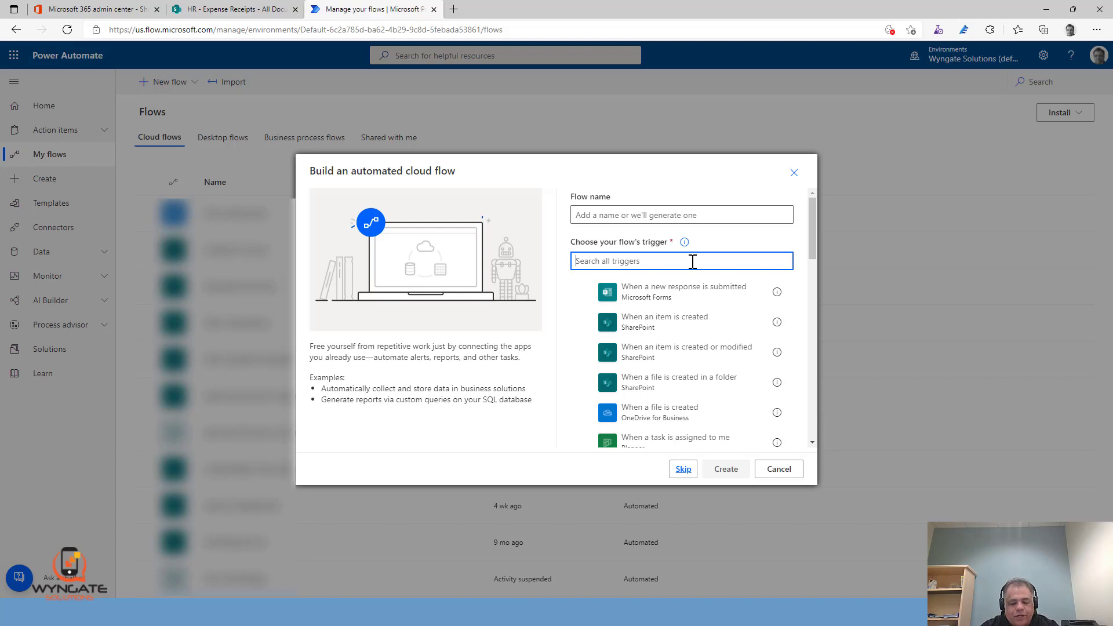
{"action": "type", "text": "email"}
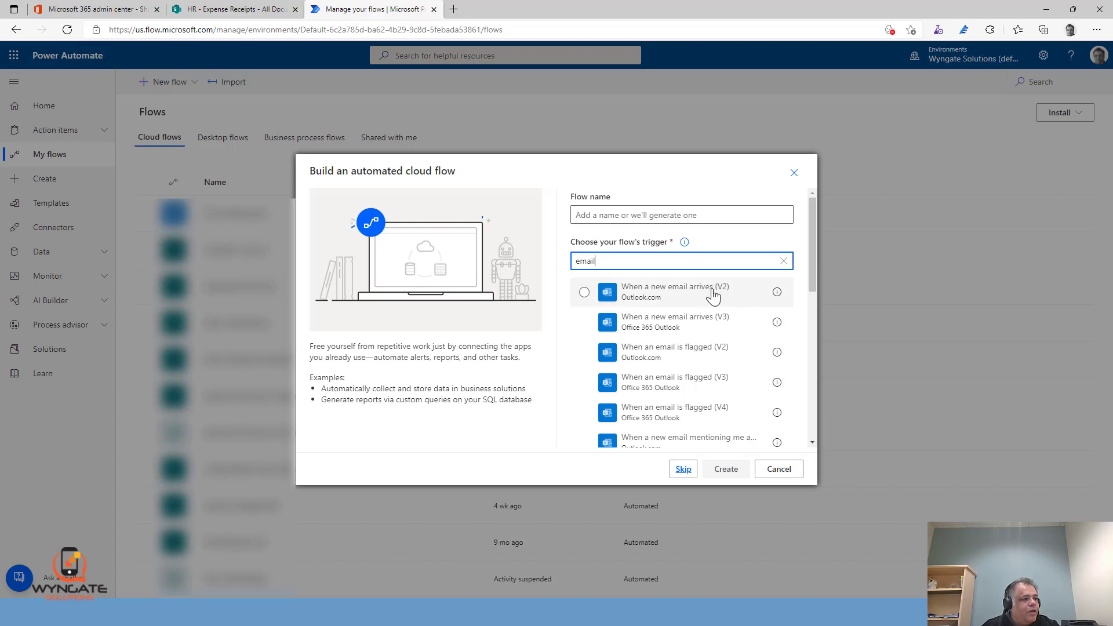
{"action": "left_click_drag", "start_coordinate": [809, 270], "coordinate": [815, 318]}
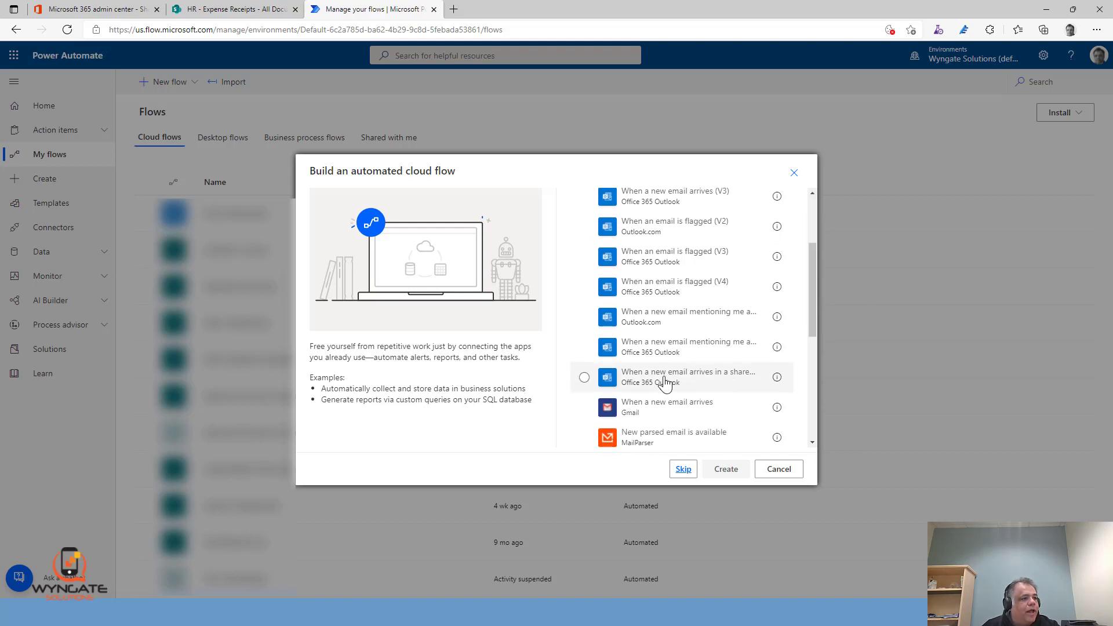
{"action": "left_click", "coordinate": [665, 378]}
Name the flow Shared Email Attachment Flow and create it
{"action": "scroll", "coordinate": [663, 347], "scroll_direction": "up", "scroll_amount": 3}
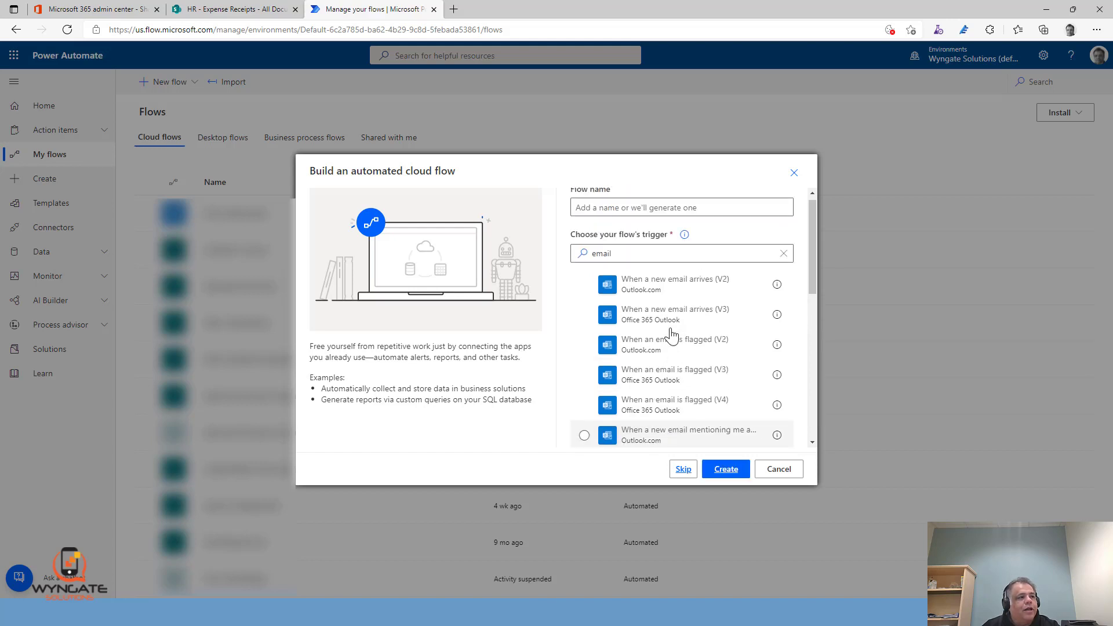
{"action": "left_click", "coordinate": [645, 211]}
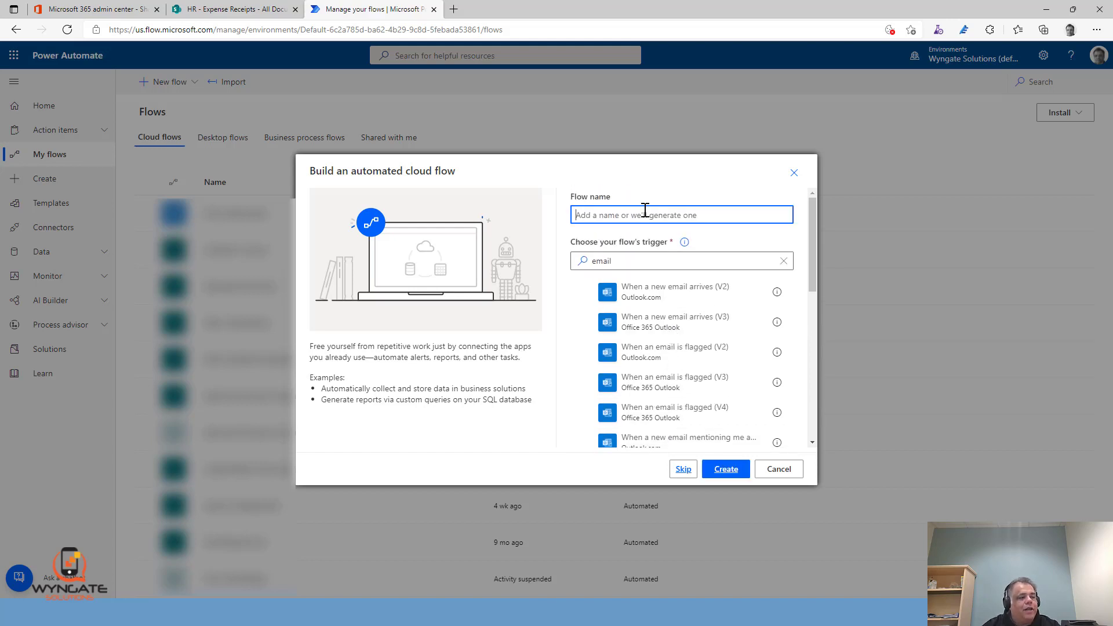
{"action": "type", "text": "Shared"}
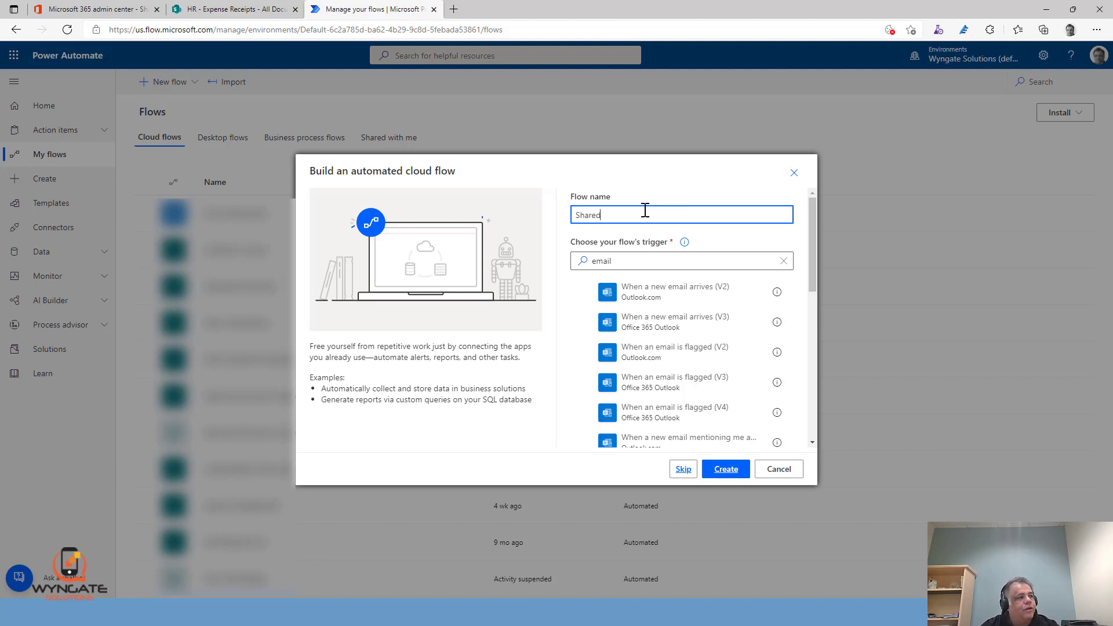
{"action": "type", "text": " Email Attachment F"}
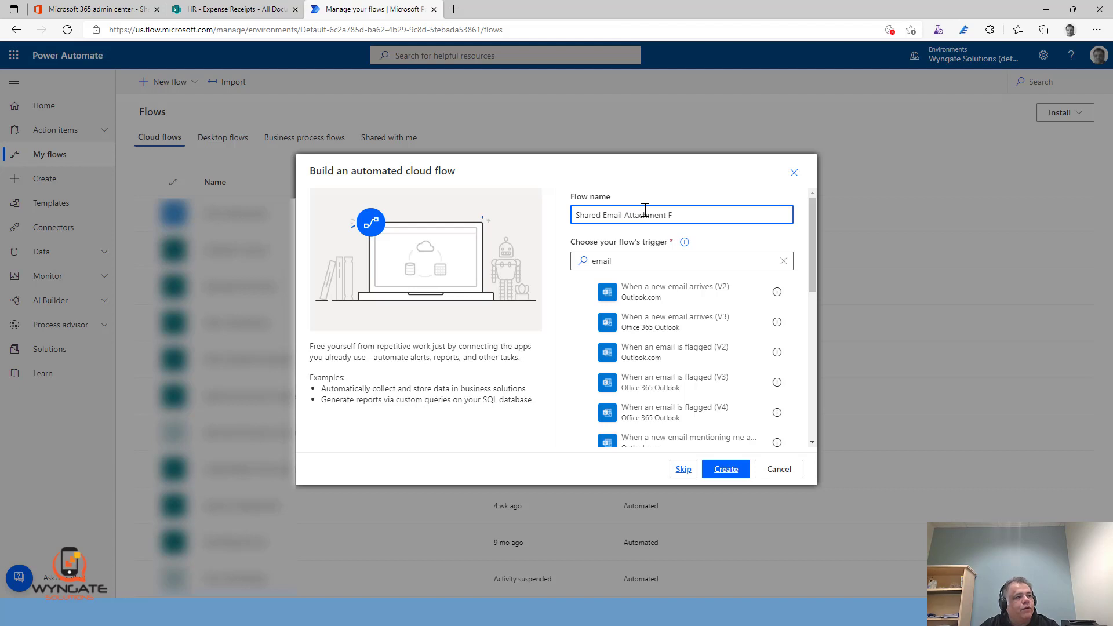
{"action": "type", "text": "low"}
{"action": "left_click", "coordinate": [725, 474]}
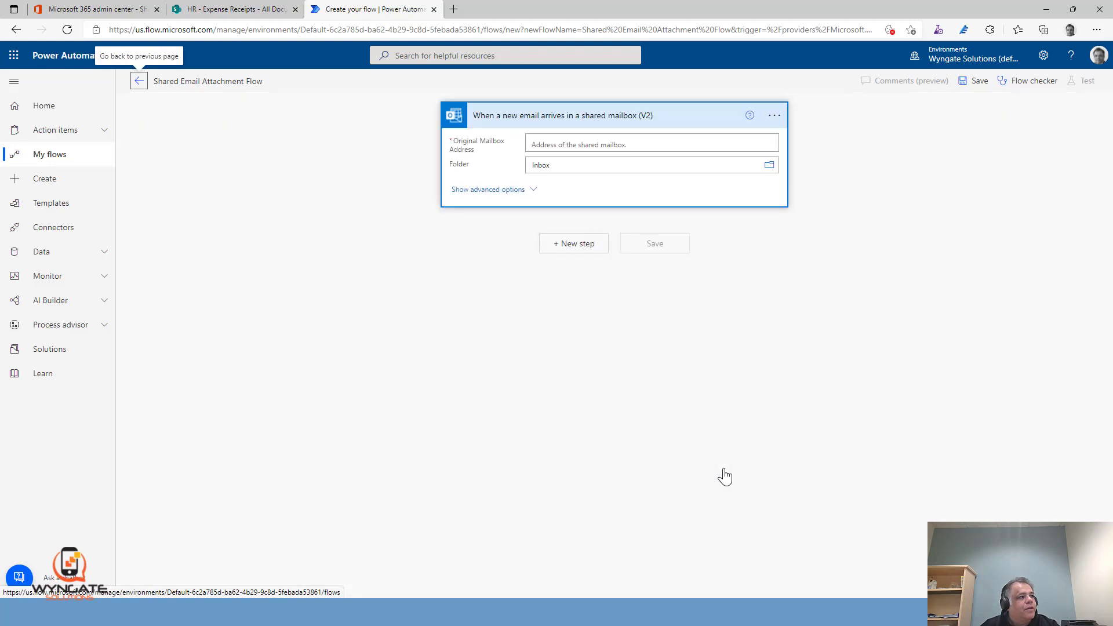
Set the trigger's original mailbox address to Email Demo and its advanced option Only with Attachments to Yes
{"action": "left_click", "coordinate": [650, 143]}
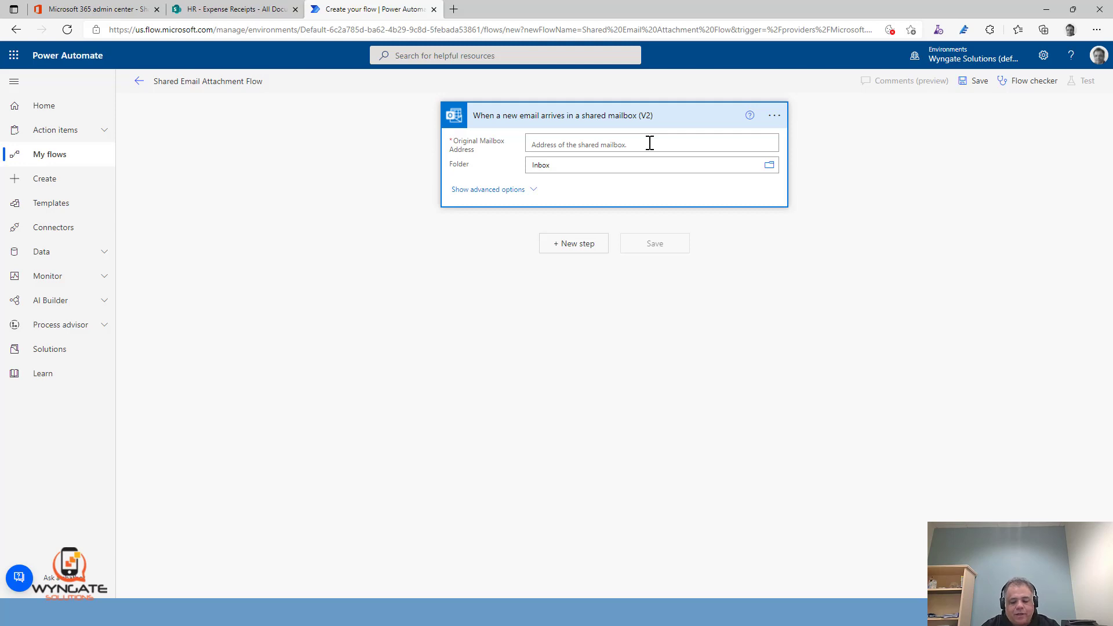
{"action": "type", "text": "adail"}
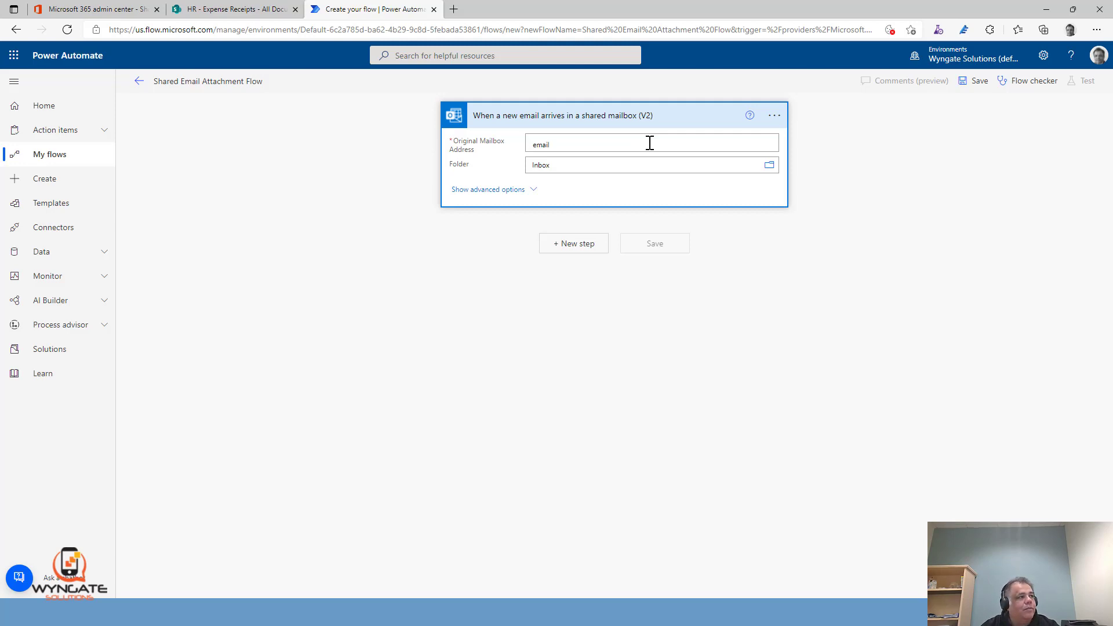
{"action": "type", "text": "demo"}
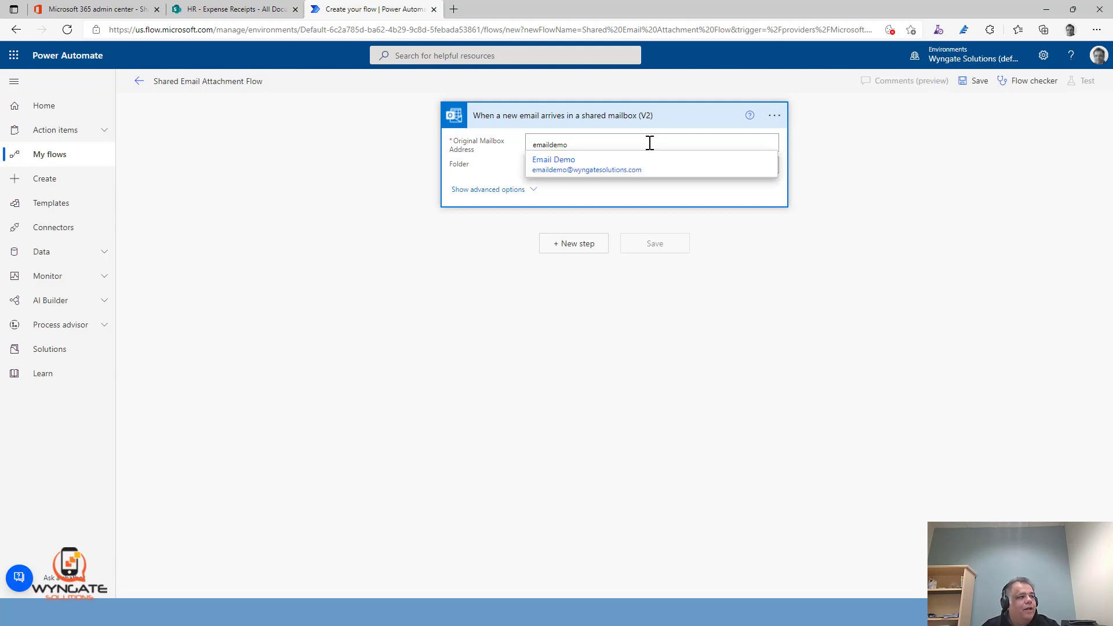
{"action": "left_click", "coordinate": [629, 166]}
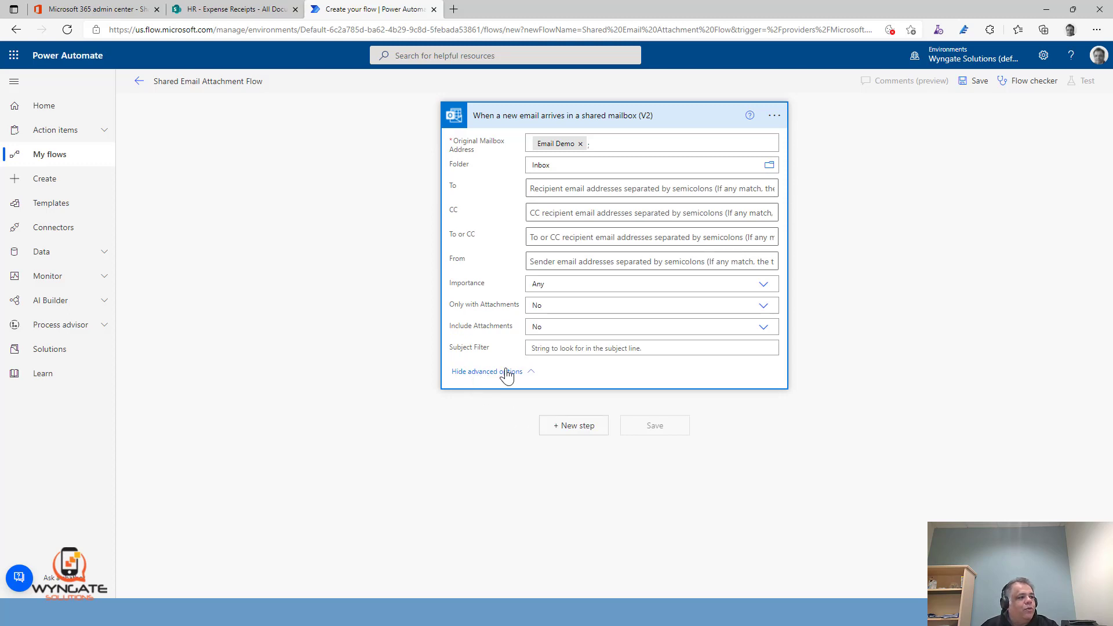
{"action": "left_click", "coordinate": [765, 308]}
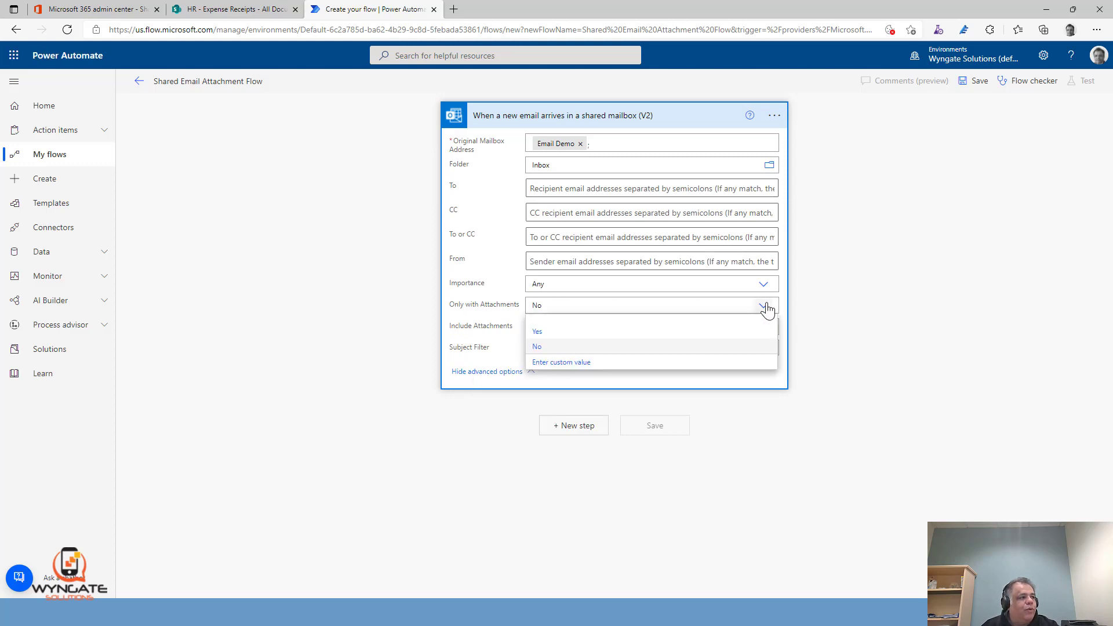
{"action": "left_click", "coordinate": [537, 334]}
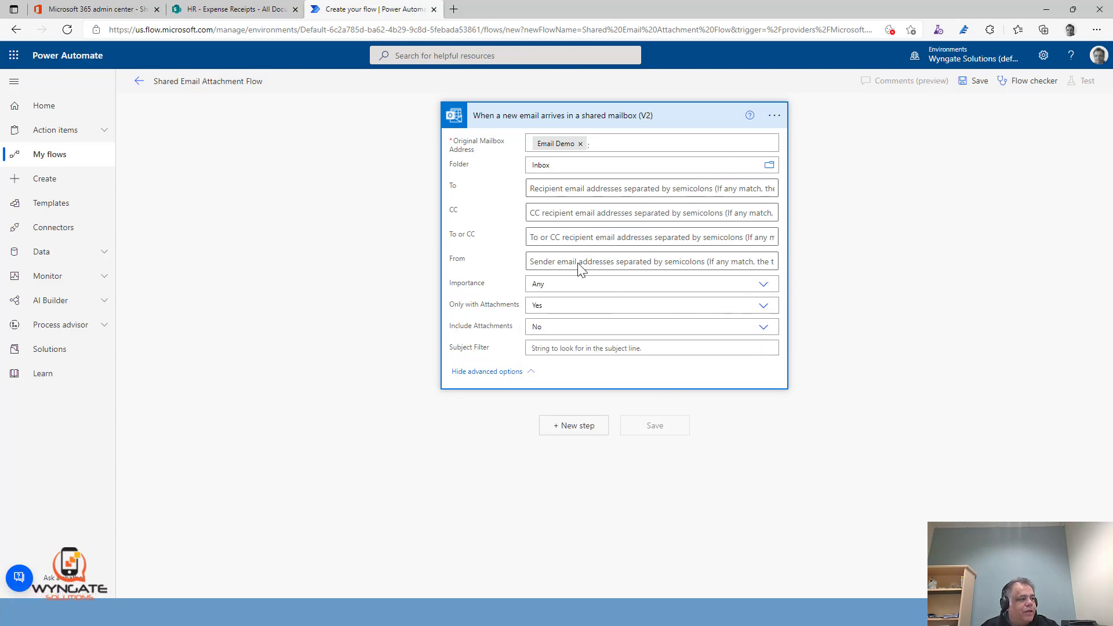
Add the Office 365 Outlook action Get Attachment (V2) after the shared mailbox trigger
{"action": "left_click", "coordinate": [591, 429]}
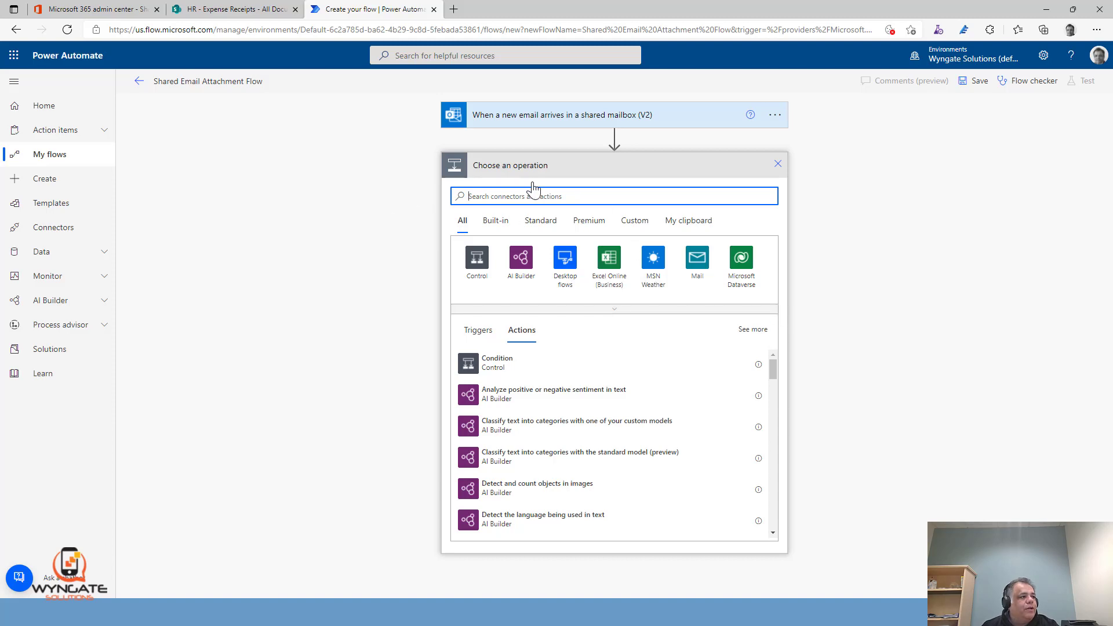
{"action": "type", "text": "Ge"}
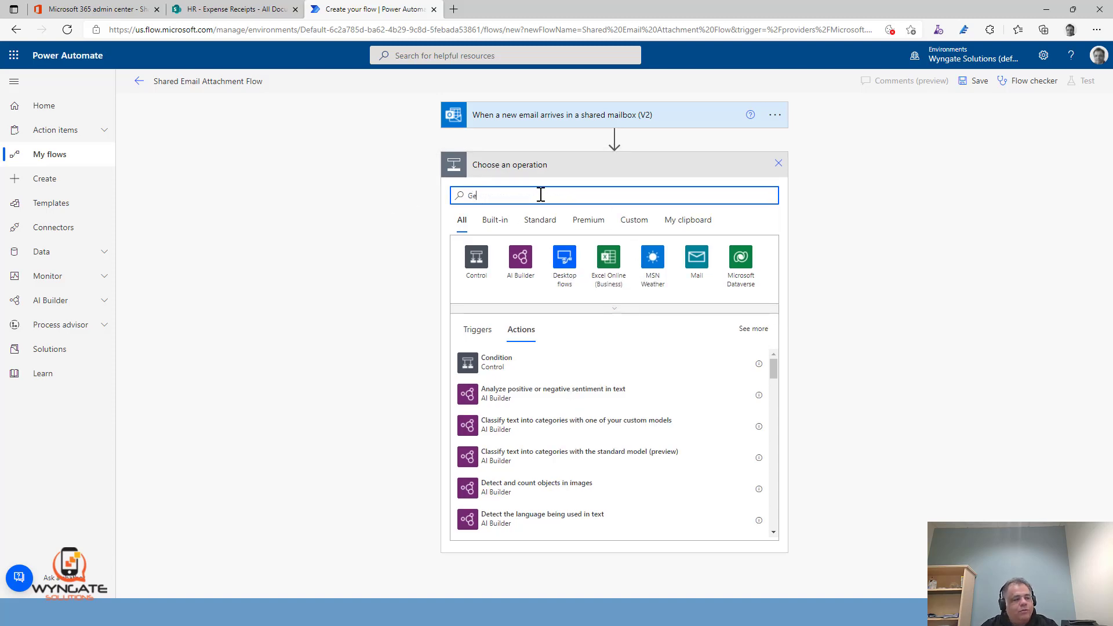
{"action": "type", "text": "t Atta"}
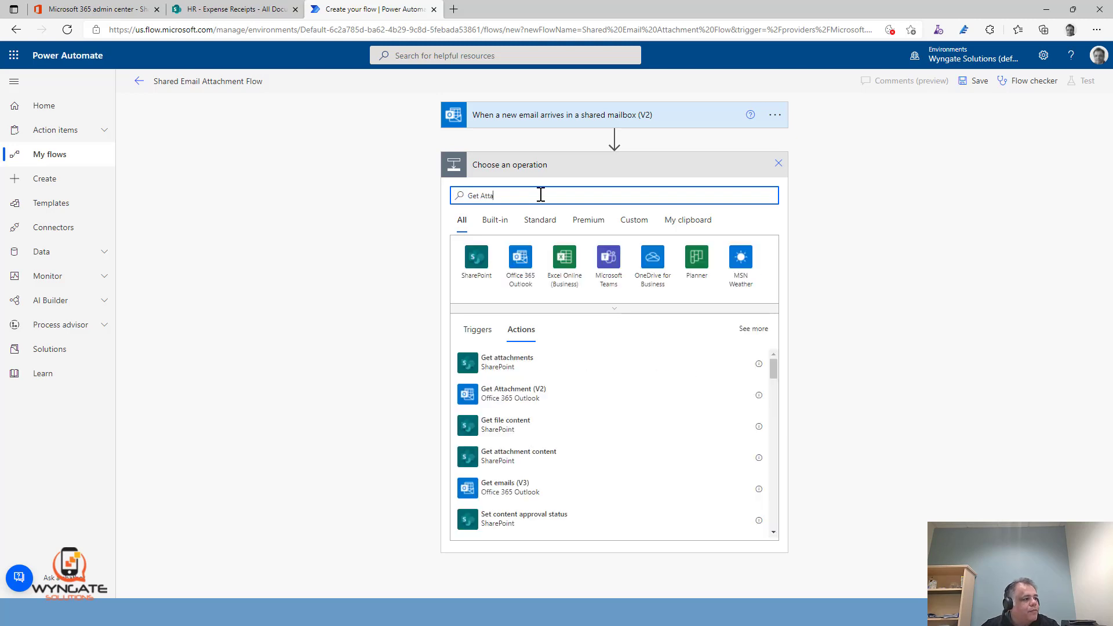
{"action": "left_click", "coordinate": [531, 400]}
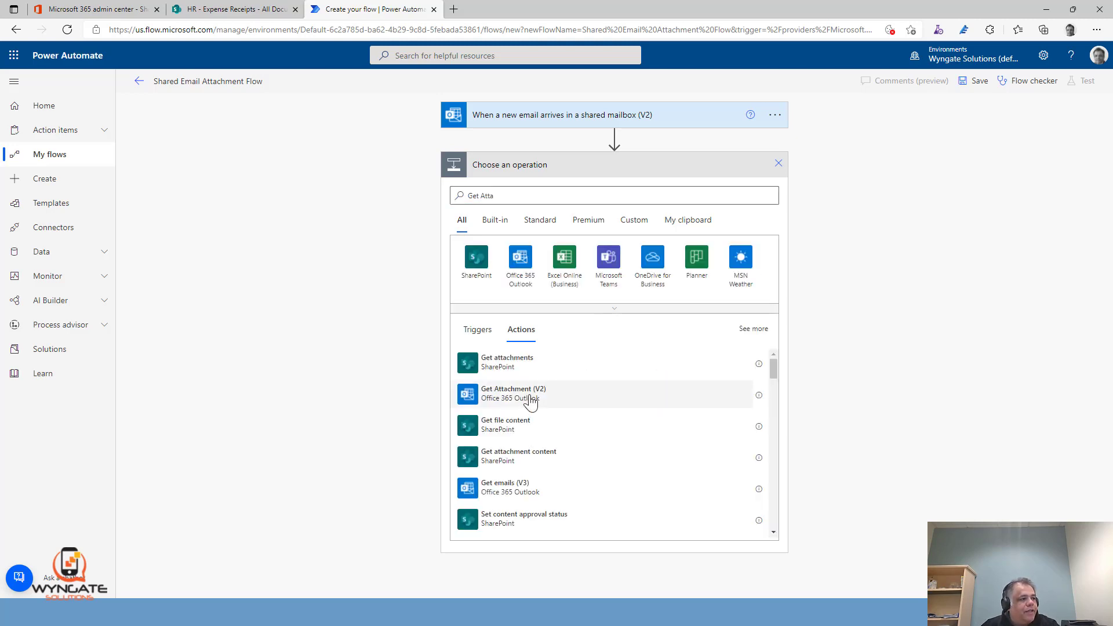
Fill the Message Id of the Get Attachment (V2) action with the trigger's Message Id dynamic content
{"action": "left_click", "coordinate": [666, 192]}
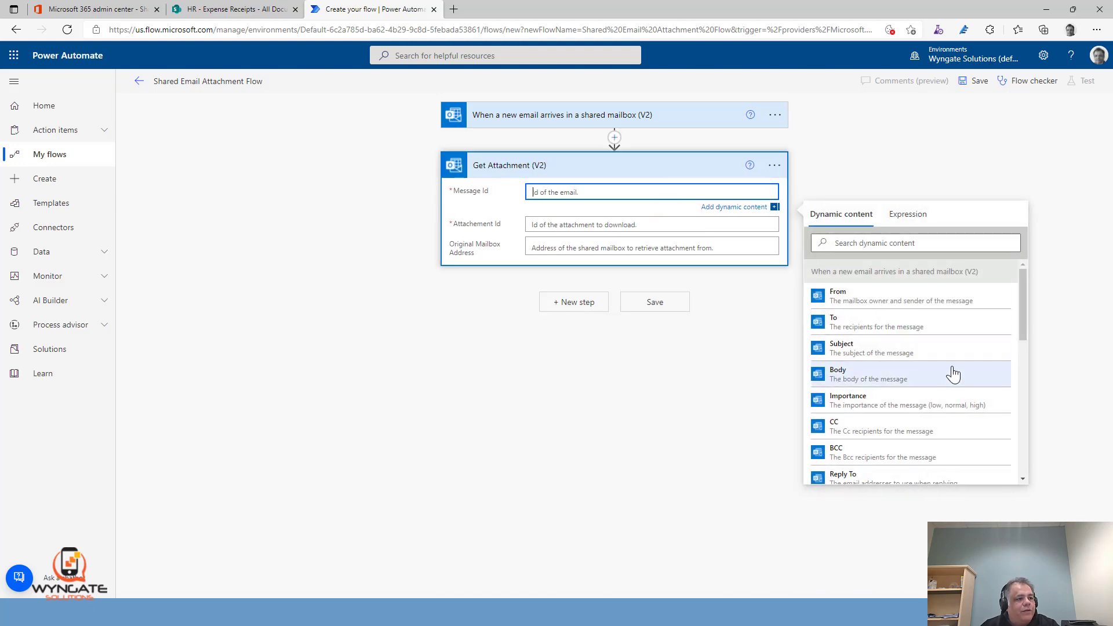
{"action": "scroll", "coordinate": [954, 374], "scroll_direction": "down", "scroll_amount": 3}
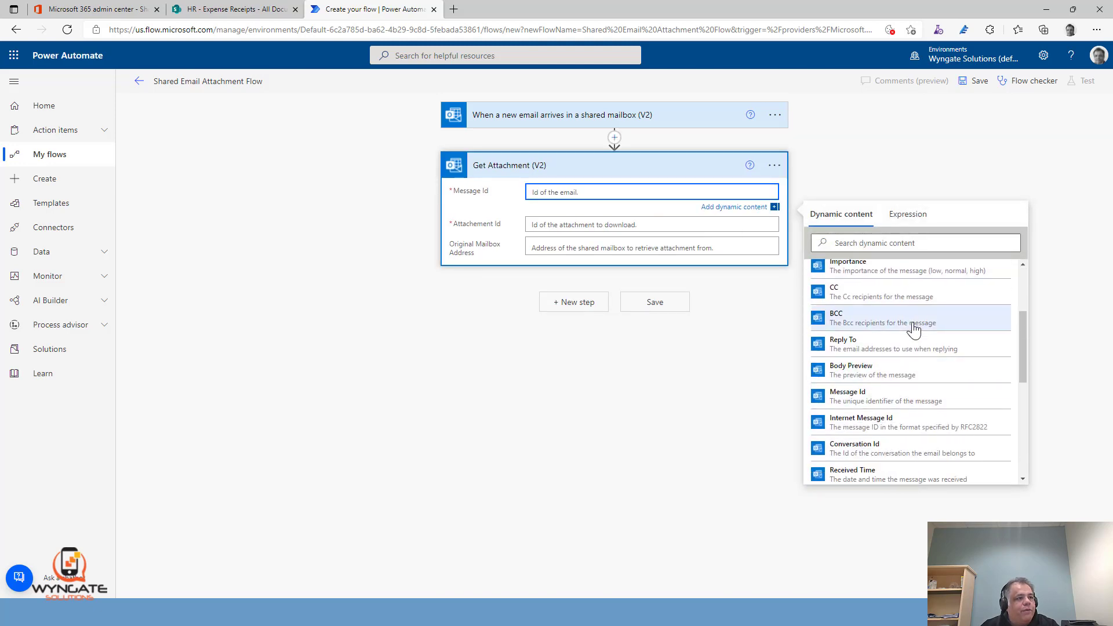
{"action": "scroll", "coordinate": [887, 289], "scroll_direction": "up", "scroll_amount": 3}
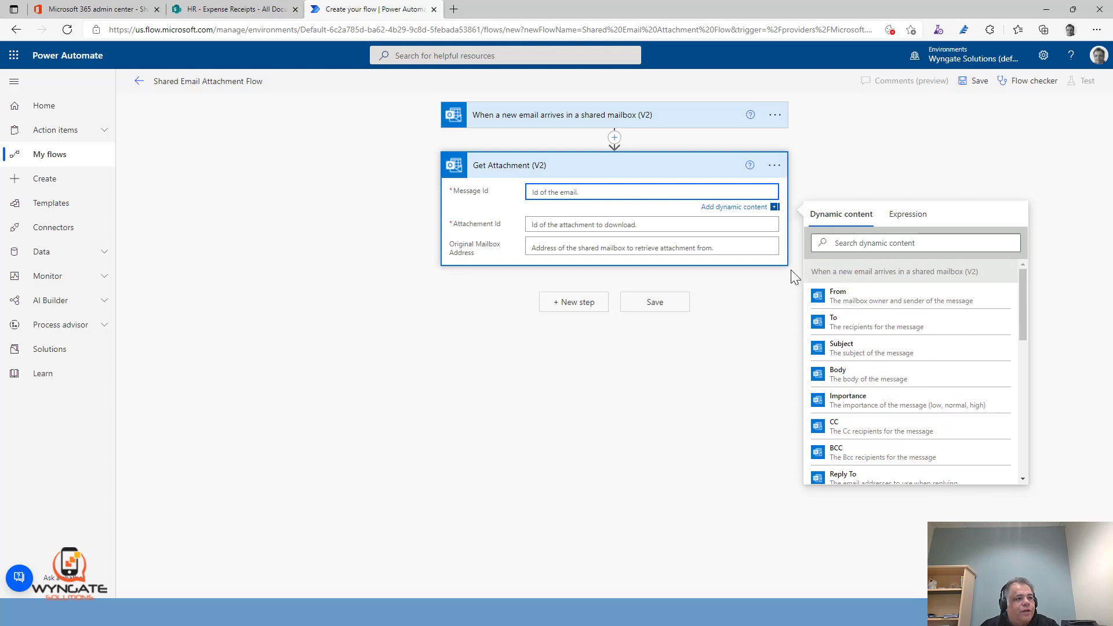
{"action": "scroll", "coordinate": [957, 338], "scroll_direction": "down", "scroll_amount": 1}
{"action": "scroll", "coordinate": [957, 341], "scroll_direction": "down", "scroll_amount": 1}
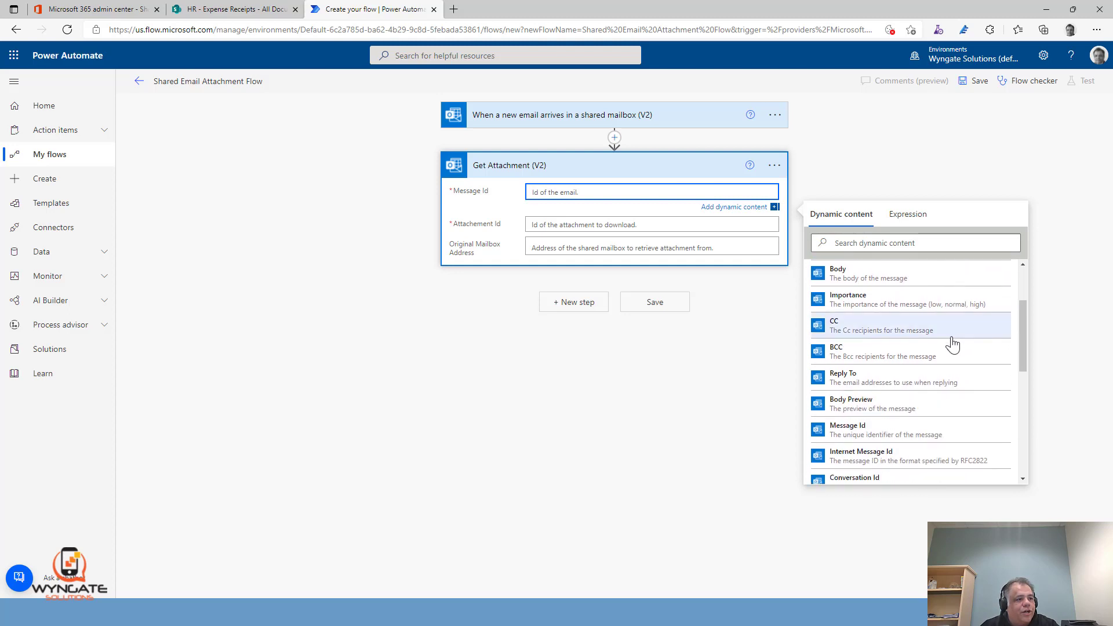
{"action": "scroll", "coordinate": [945, 351], "scroll_direction": "down", "scroll_amount": 2}
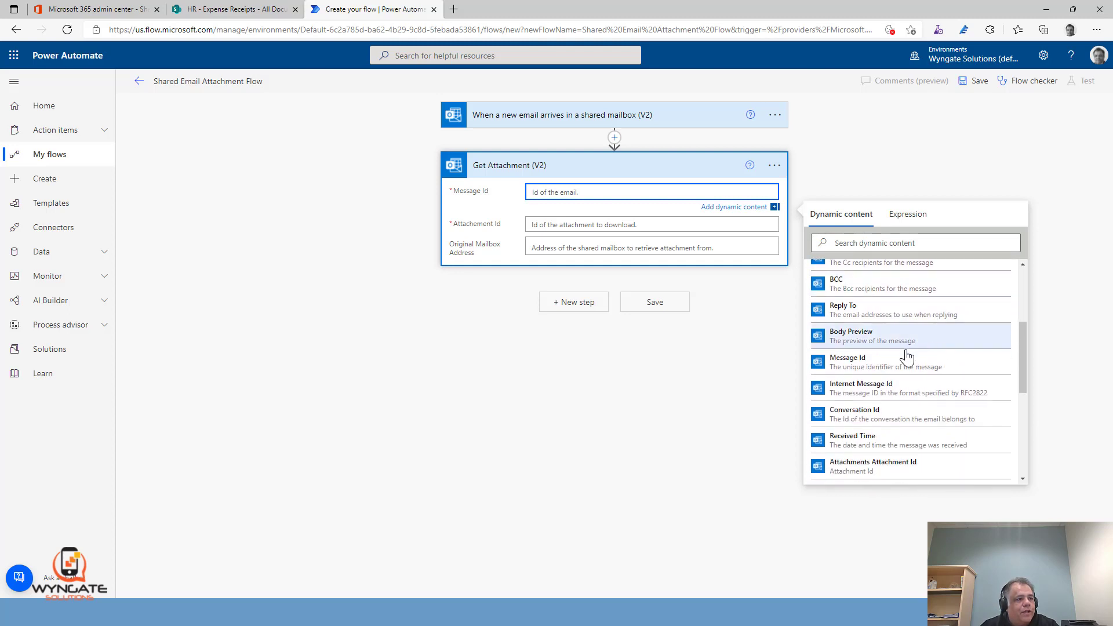
{"action": "left_click", "coordinate": [864, 365]}
Fill the Attachment Id of the Get Attachment (V2) action with the trigger's Attachments Attachment Id dynamic content
{"action": "left_click", "coordinate": [625, 227]}
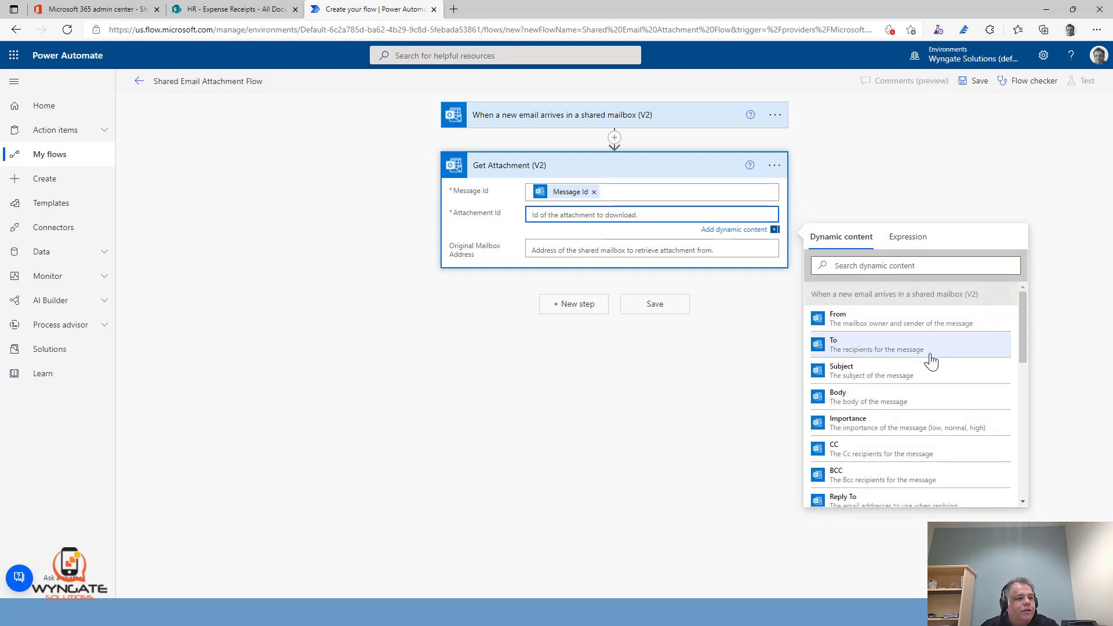
{"action": "scroll", "coordinate": [931, 360], "scroll_direction": "down", "scroll_amount": 4}
{"action": "scroll", "coordinate": [930, 360], "scroll_direction": "down", "scroll_amount": 2}
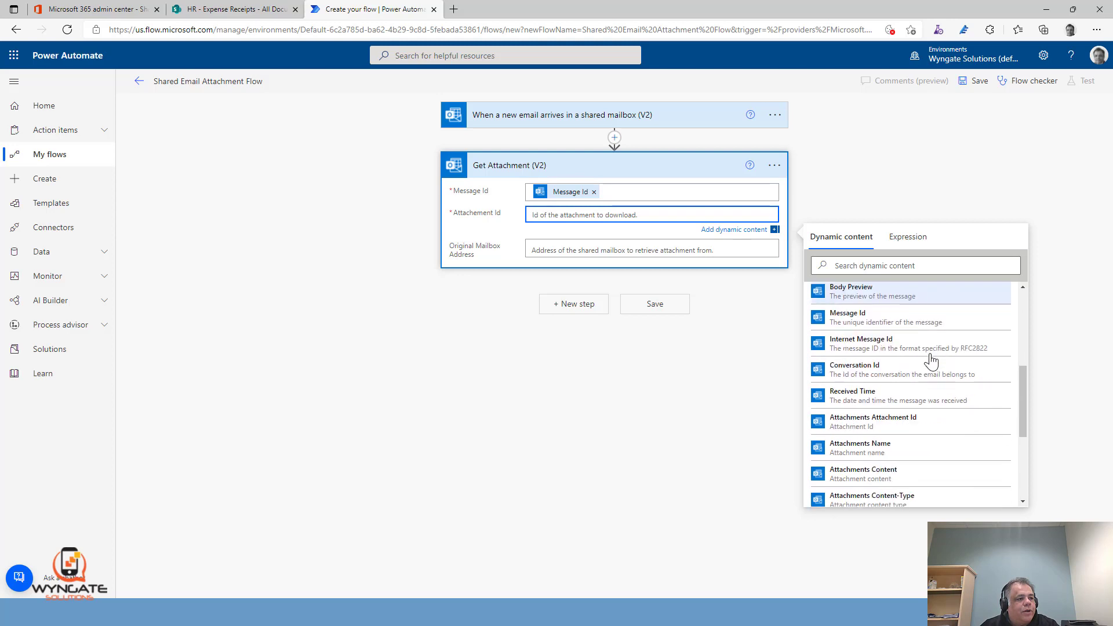
{"action": "left_click", "coordinate": [894, 426]}
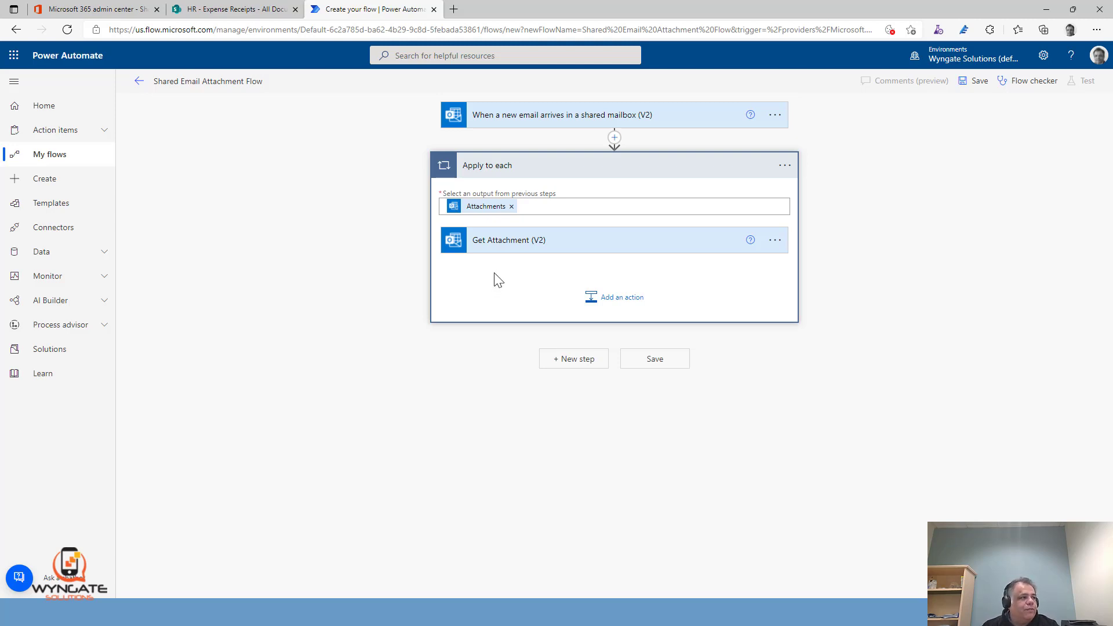
Set the Original Mailbox Address of the Get Attachment (V2) action to the Email Demo mailbox
{"action": "left_click", "coordinate": [508, 248]}
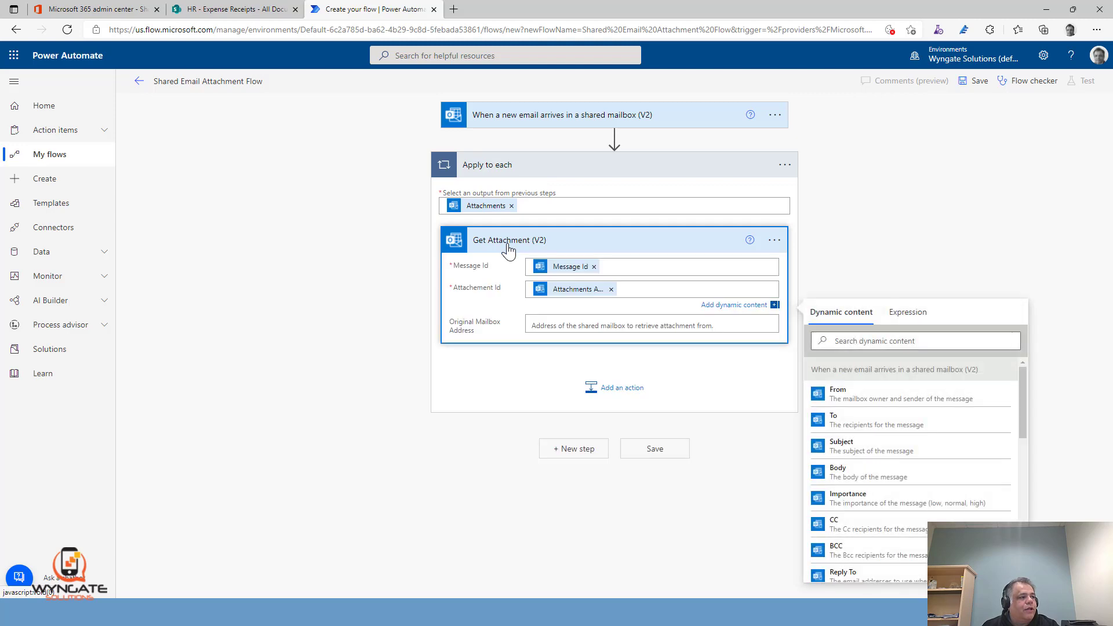
{"action": "left_click", "coordinate": [589, 324]}
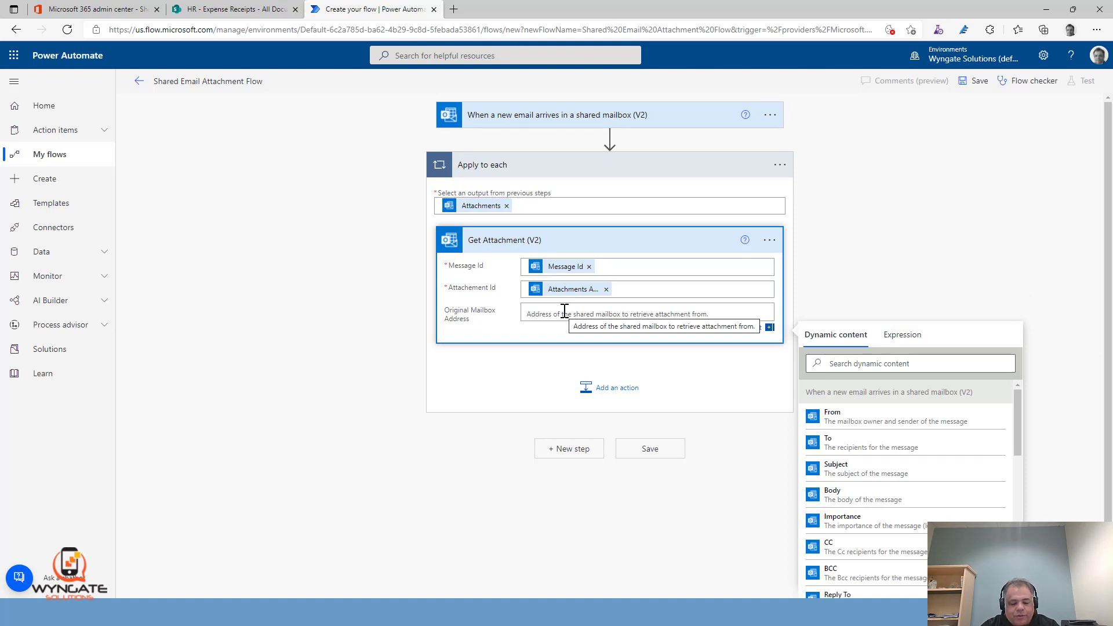
{"action": "type", "text": "adm"}
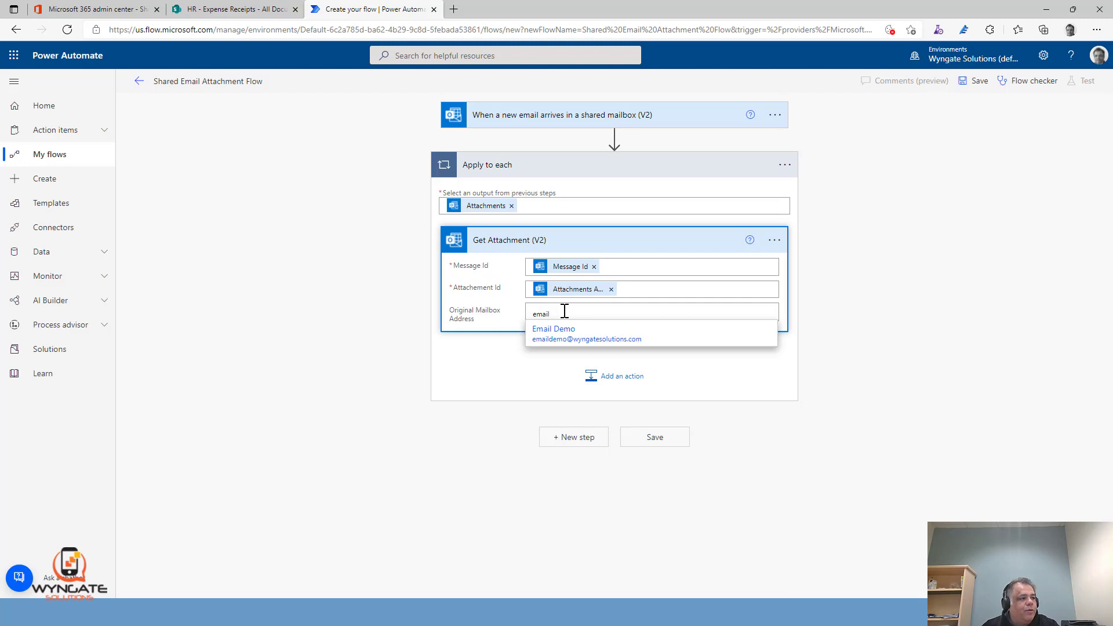
{"action": "left_click", "coordinate": [613, 336]}
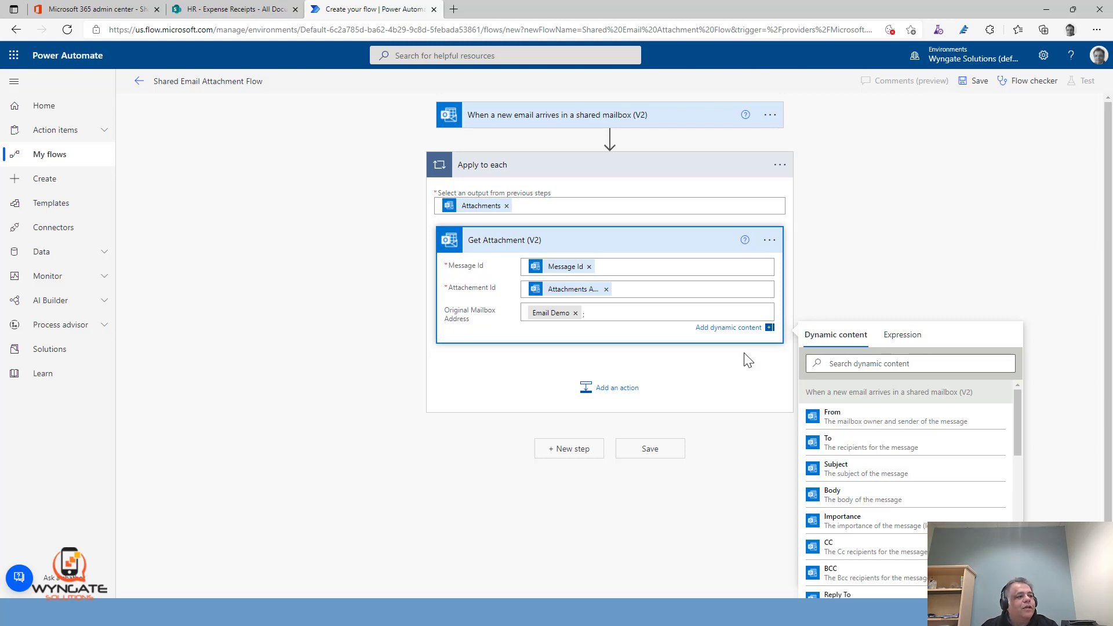
Add a Condition after Get Attachment (V2) inside the loop, with the trigger's From as its first value
{"action": "left_click", "coordinate": [619, 394]}
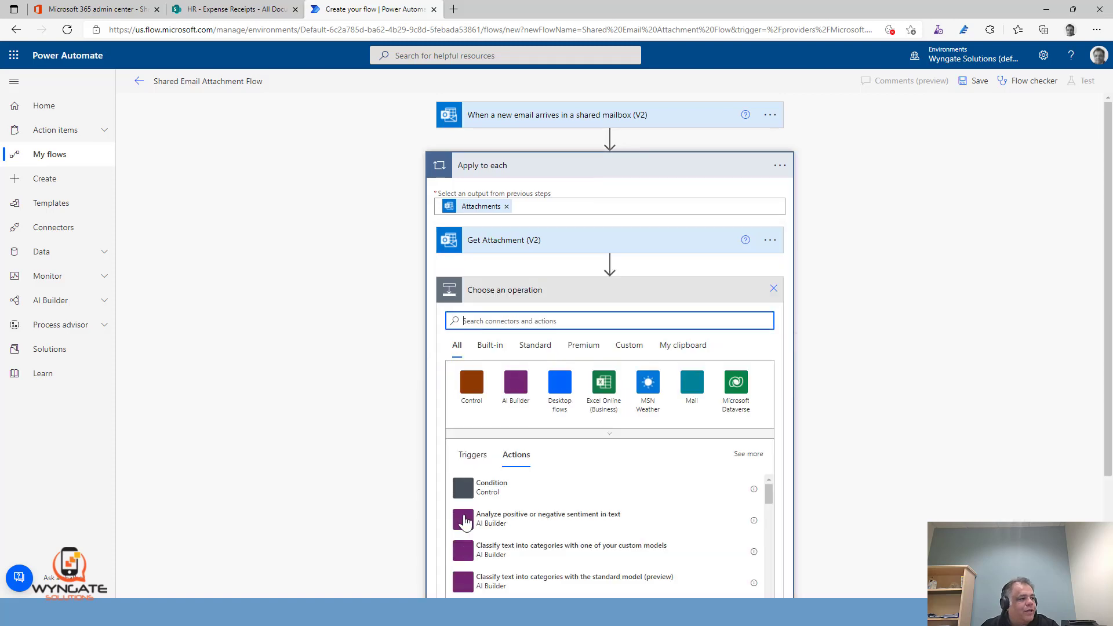
{"action": "left_click", "coordinate": [491, 490]}
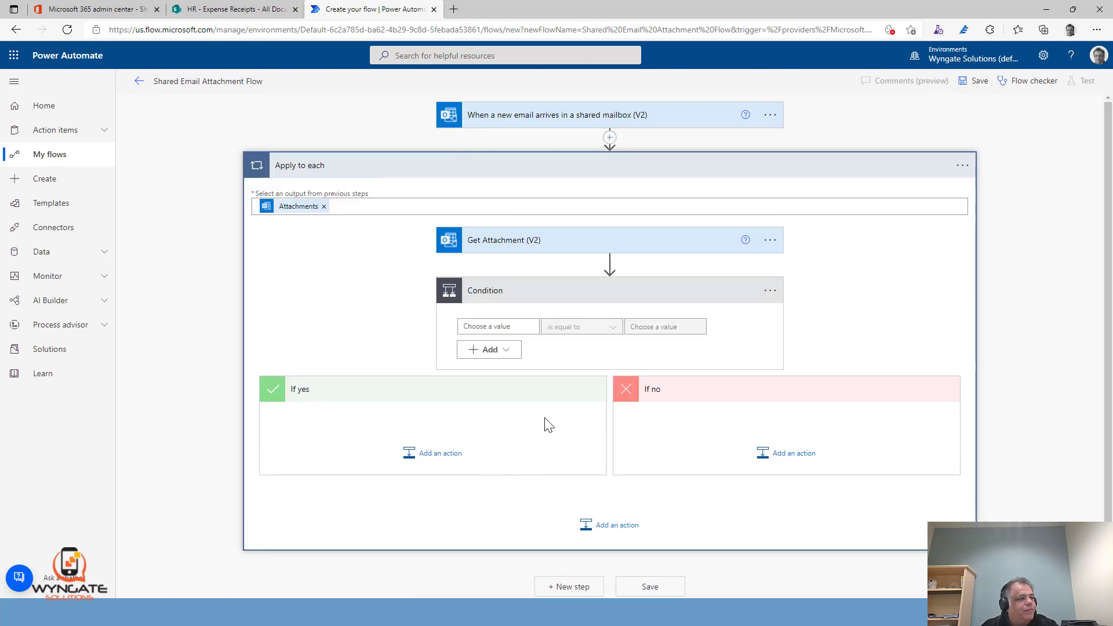
{"action": "left_click", "coordinate": [520, 327]}
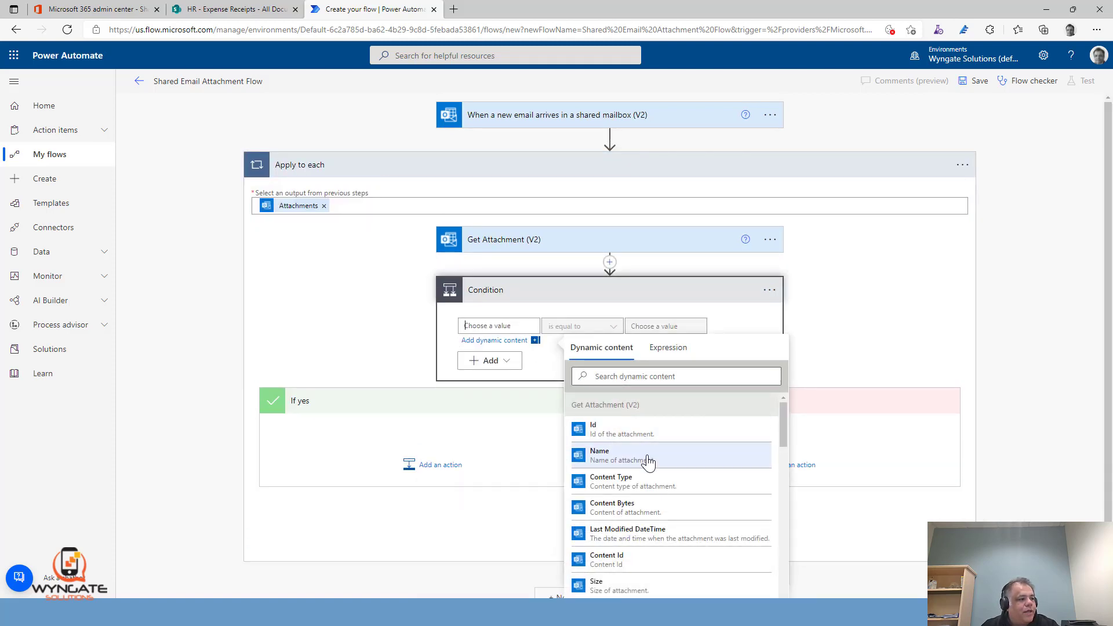
{"action": "scroll", "coordinate": [648, 462], "scroll_direction": "down", "scroll_amount": 3}
{"action": "scroll", "coordinate": [648, 462], "scroll_direction": "down", "scroll_amount": 2}
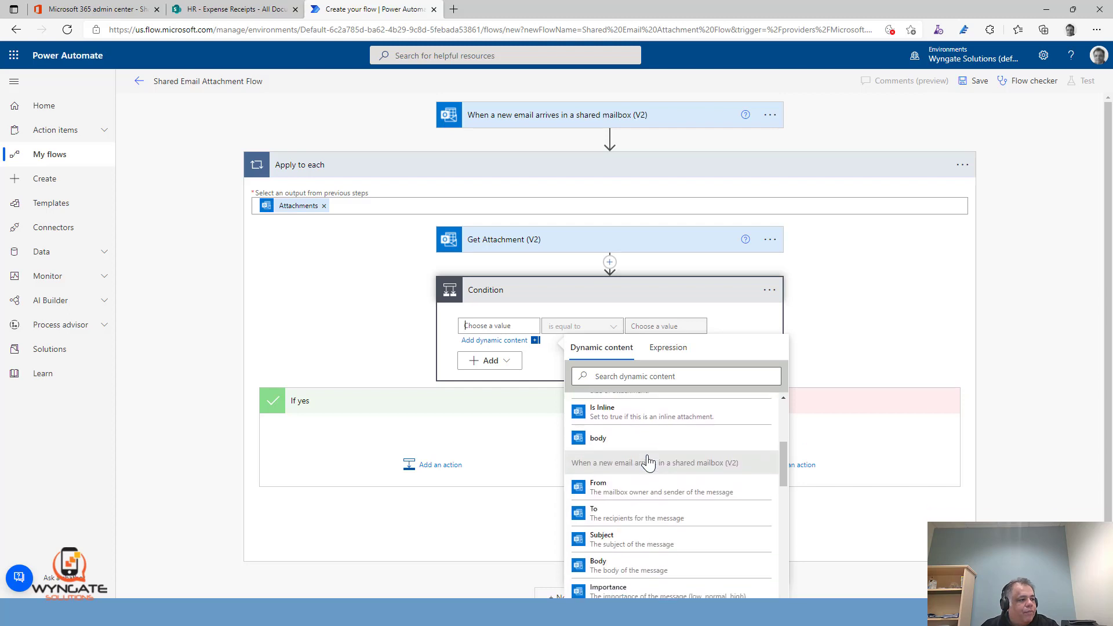
{"action": "left_click", "coordinate": [626, 486]}
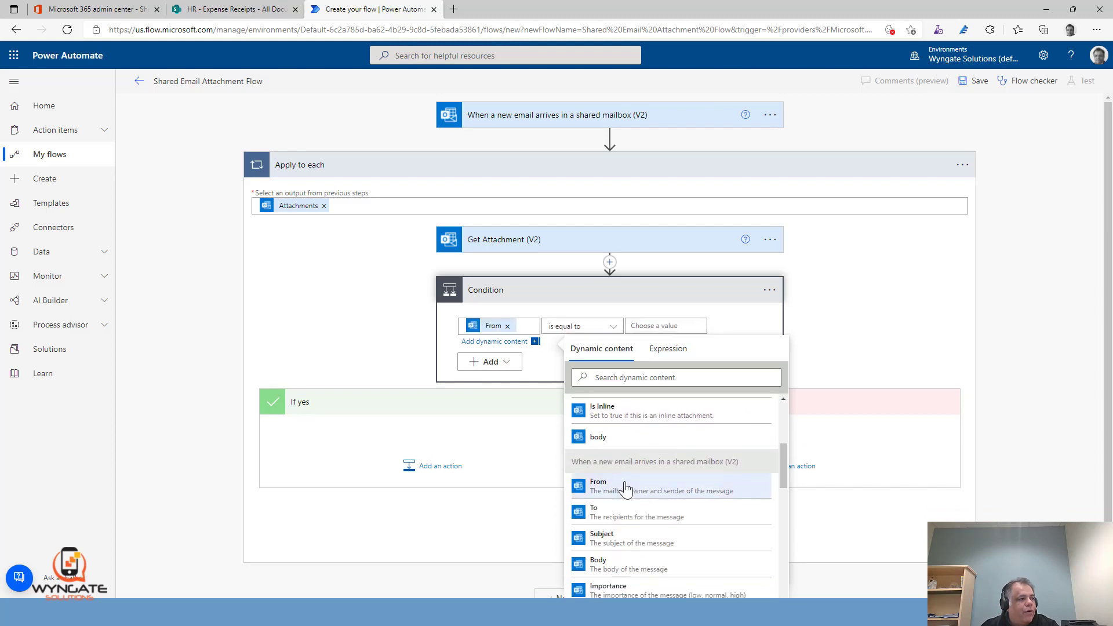
Complete the sender condition with the operator ends with and the value wyngatesolutions.com
{"action": "left_click", "coordinate": [586, 325]}
{"action": "left_click", "coordinate": [562, 553]}
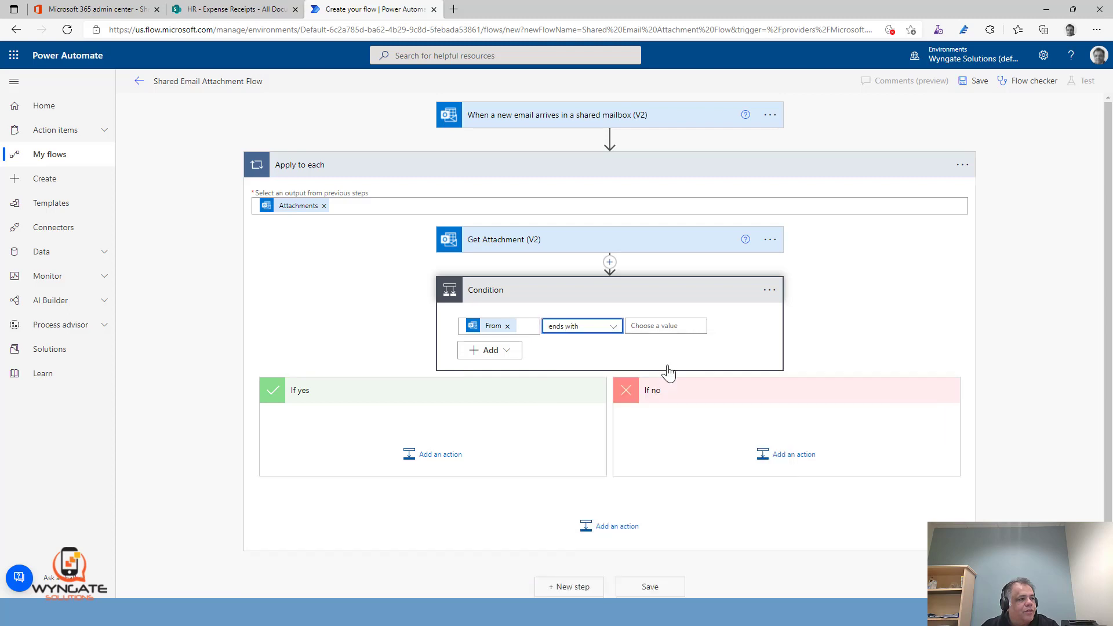
{"action": "left_click", "coordinate": [663, 326]}
{"action": "type", "text": "wy"}
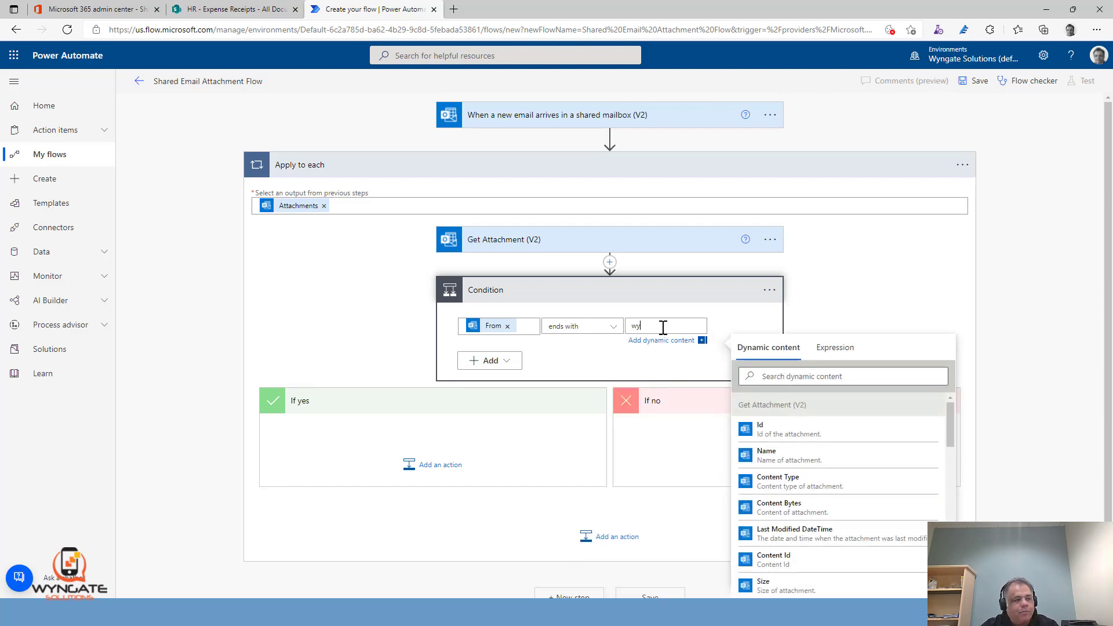
{"action": "type", "text": "ngatesolut"}
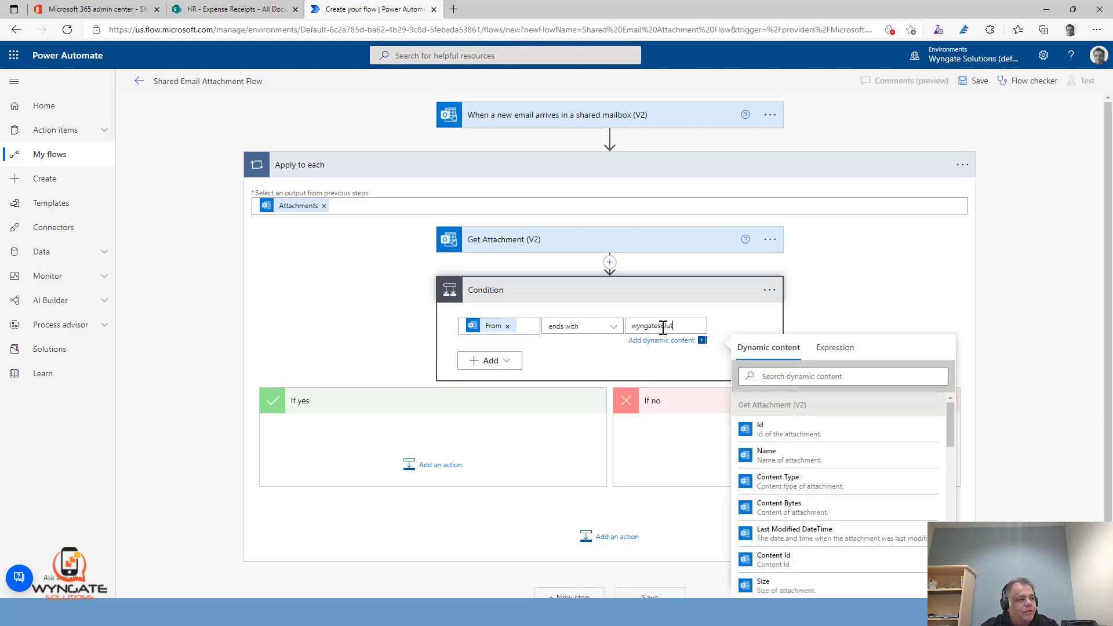
{"action": "type", "text": "ions.com"}
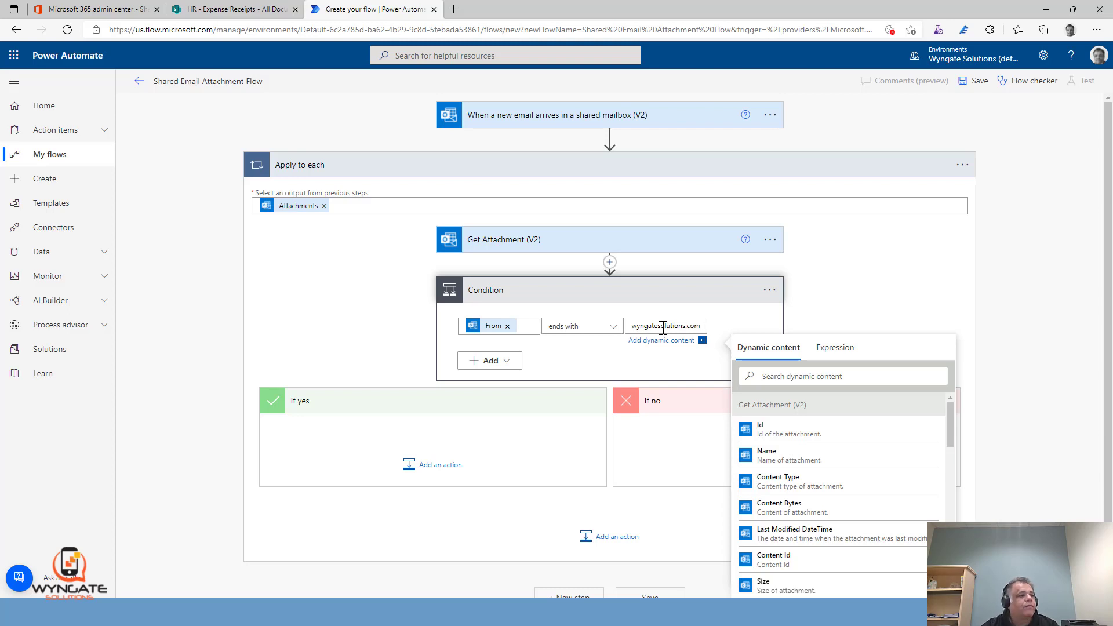
{"action": "left_click", "coordinate": [903, 256]}
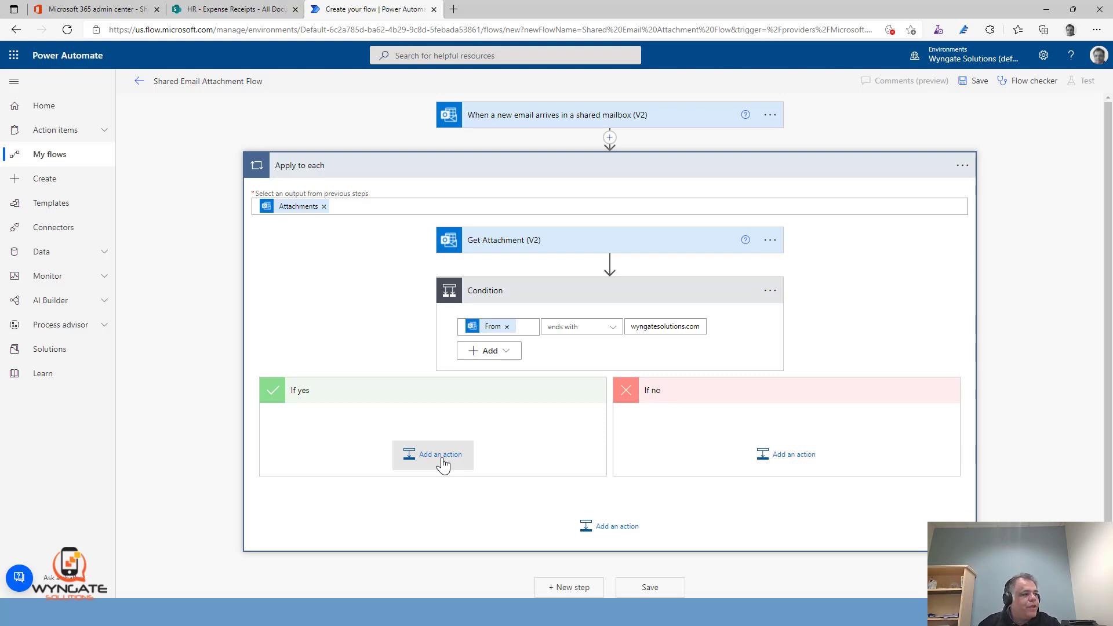
Add a nested Condition in the sender condition's If yes branch, with the attachment Name as its first value
{"action": "left_click", "coordinate": [440, 455]}
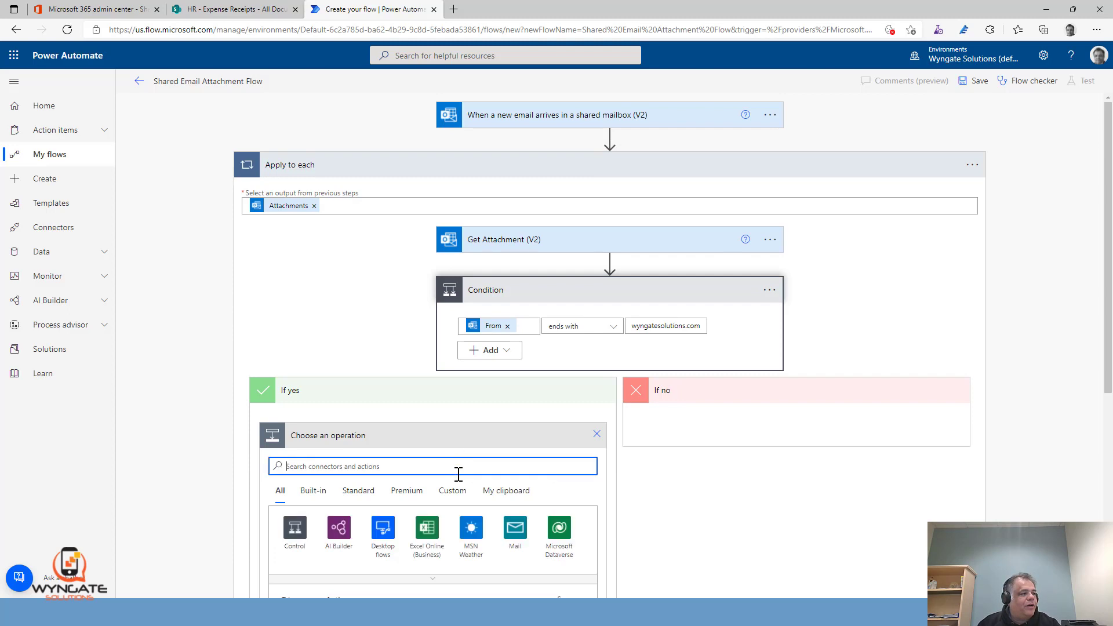
{"action": "scroll", "coordinate": [753, 466], "scroll_direction": "down", "scroll_amount": 2}
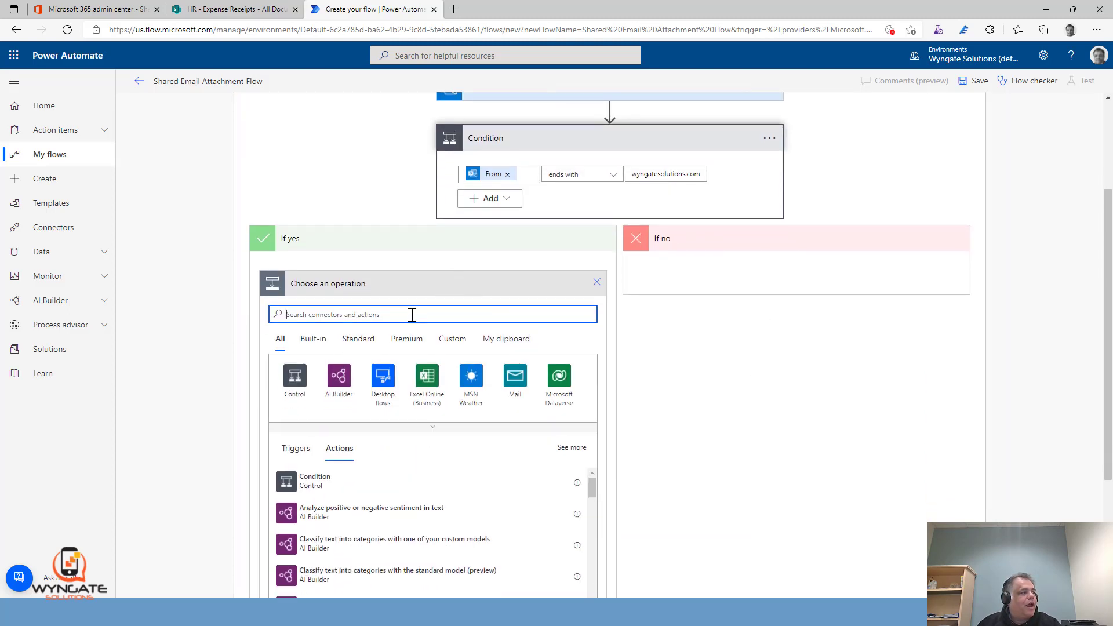
{"action": "left_click", "coordinate": [312, 486]}
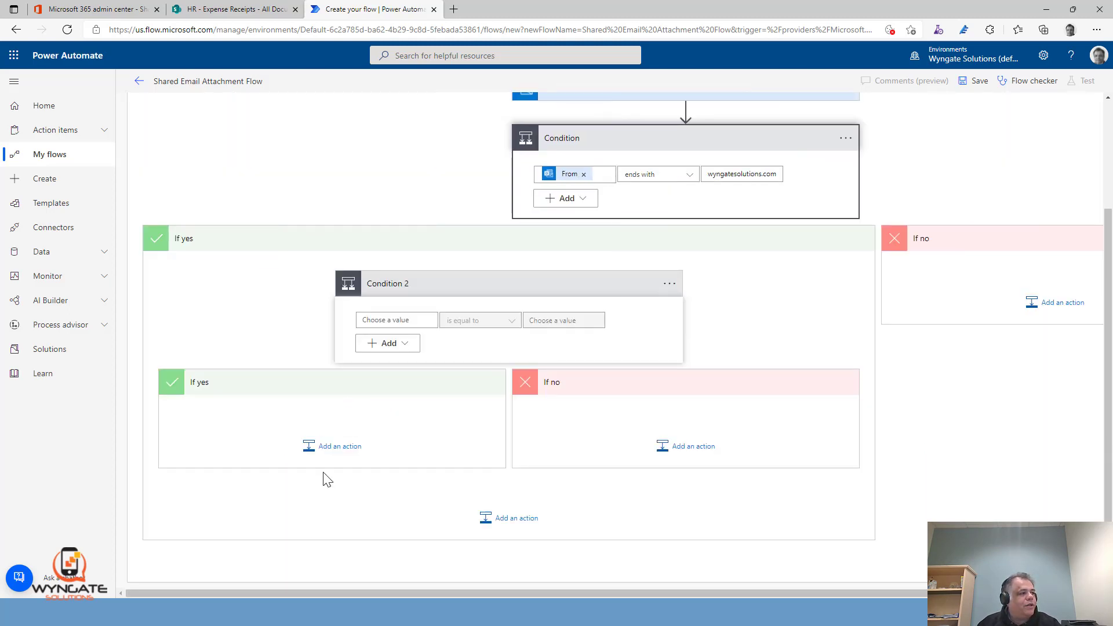
{"action": "left_click", "coordinate": [419, 318]}
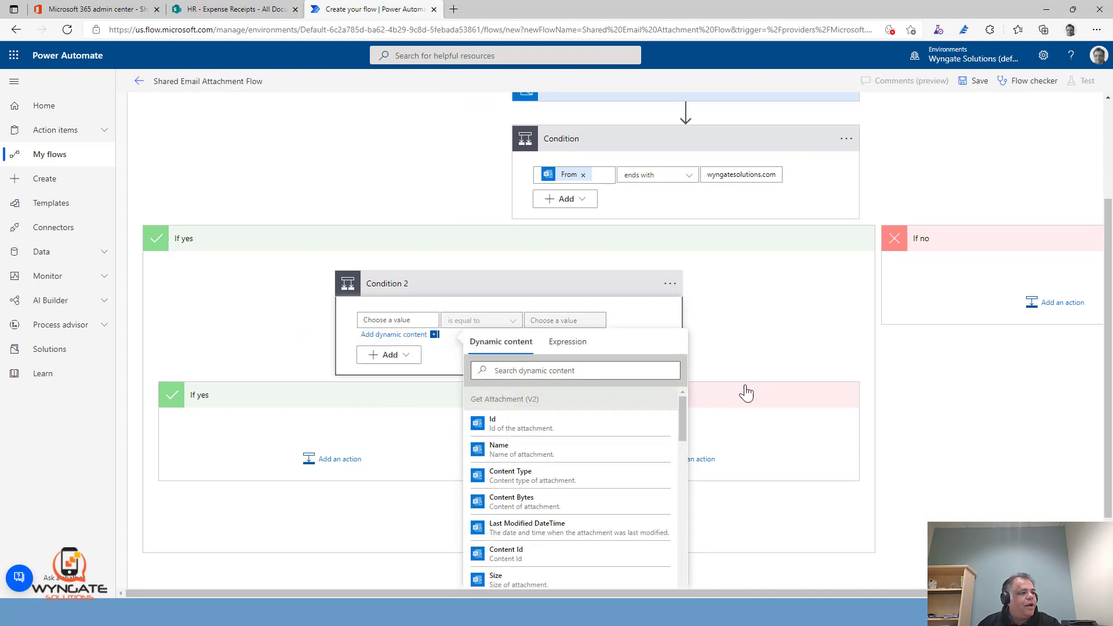
{"action": "scroll", "coordinate": [780, 346], "scroll_direction": "down", "scroll_amount": 2}
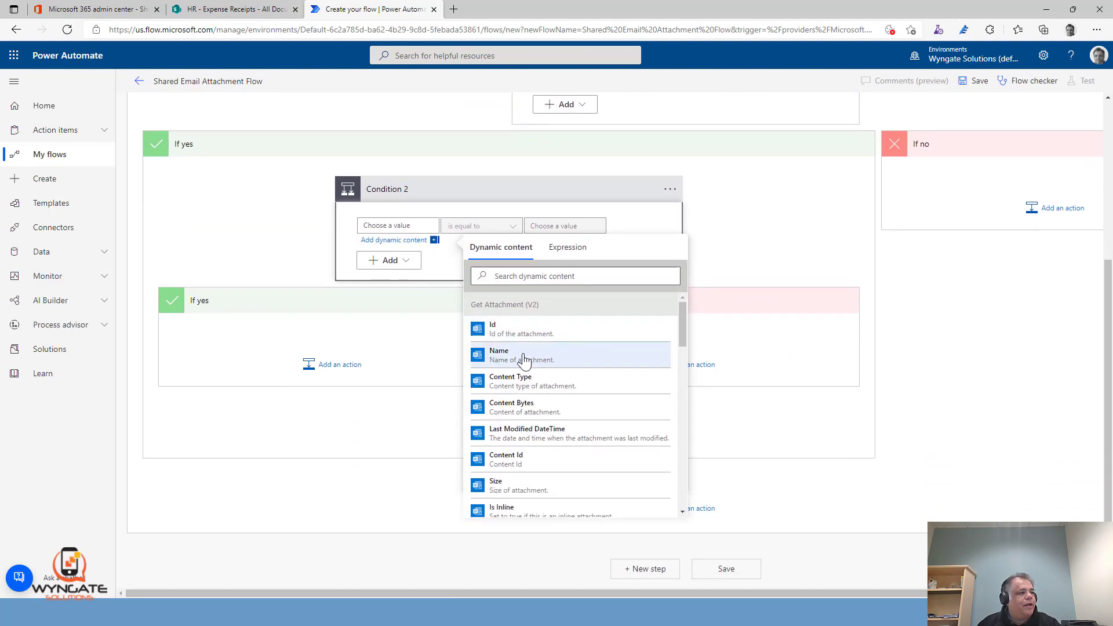
{"action": "left_click", "coordinate": [500, 356]}
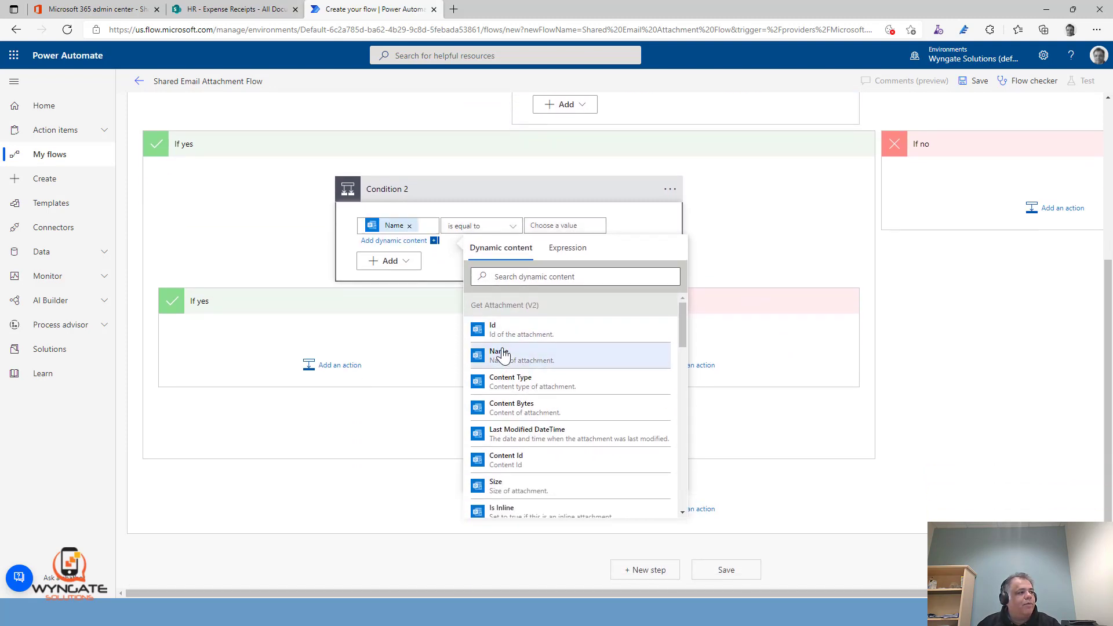
Complete the nested condition's attachment name check with the operator ends with and the value .pdf
{"action": "left_click", "coordinate": [496, 230]}
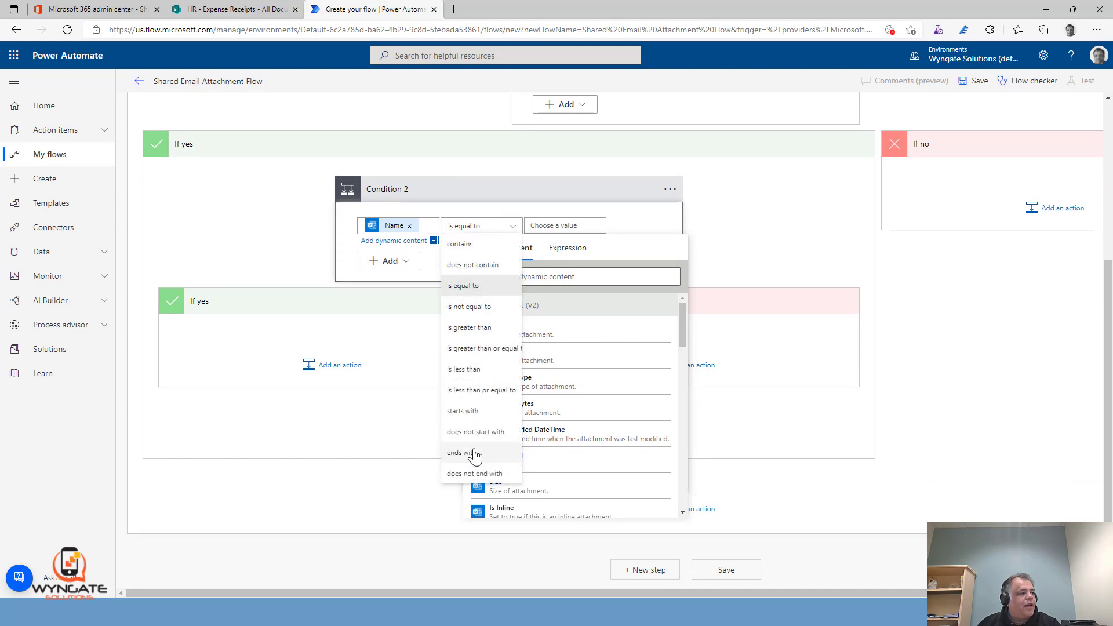
{"action": "left_click", "coordinate": [462, 452]}
{"action": "left_click", "coordinate": [554, 237]}
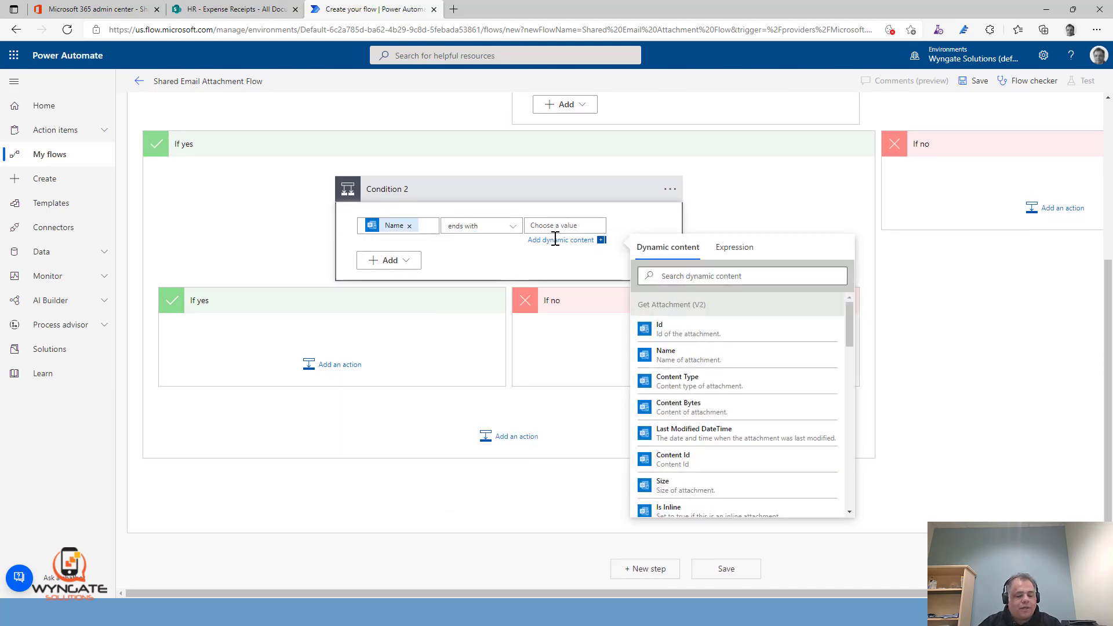
{"action": "type", "text": ".pdf"}
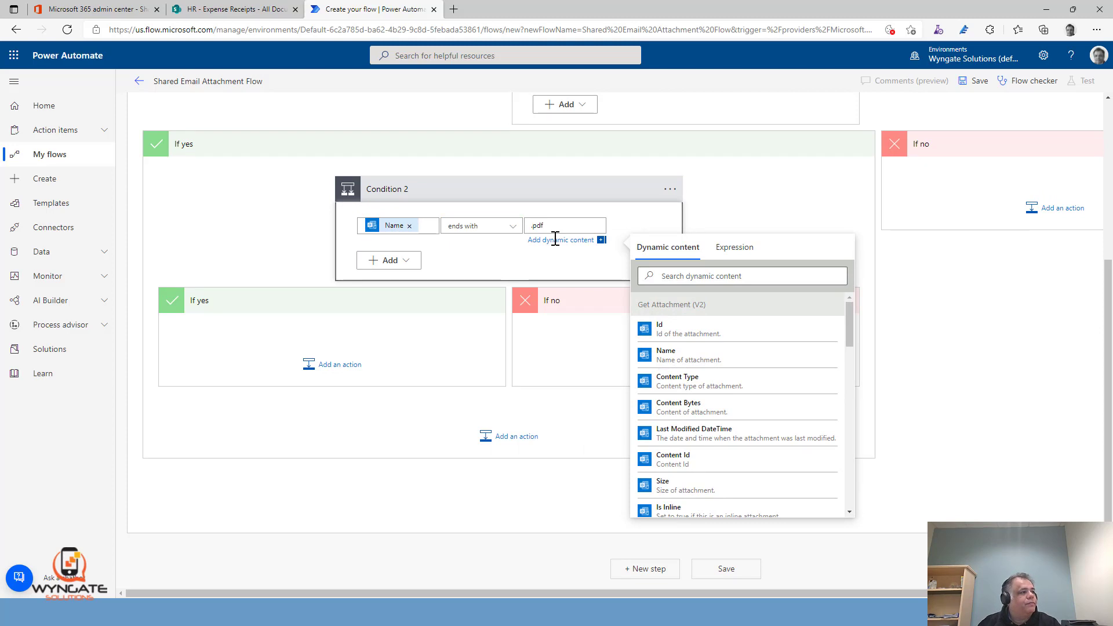
Add a second row to the nested condition and set the rows' logic to Or
{"action": "left_click", "coordinate": [378, 262]}
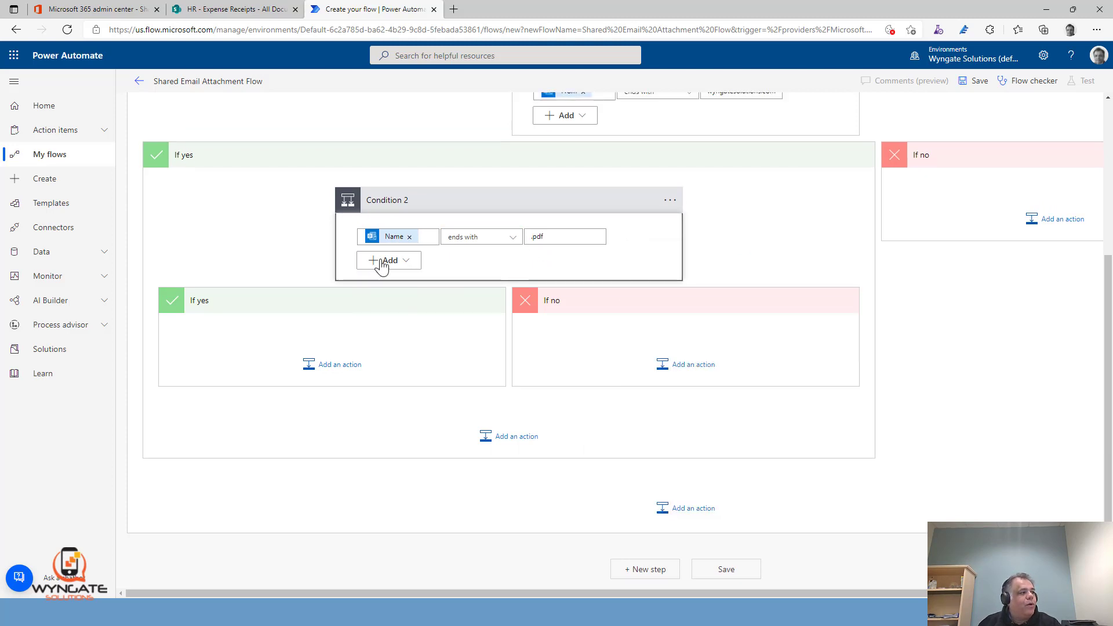
{"action": "left_click", "coordinate": [380, 262]}
{"action": "left_click", "coordinate": [382, 281]}
{"action": "left_click", "coordinate": [374, 233]}
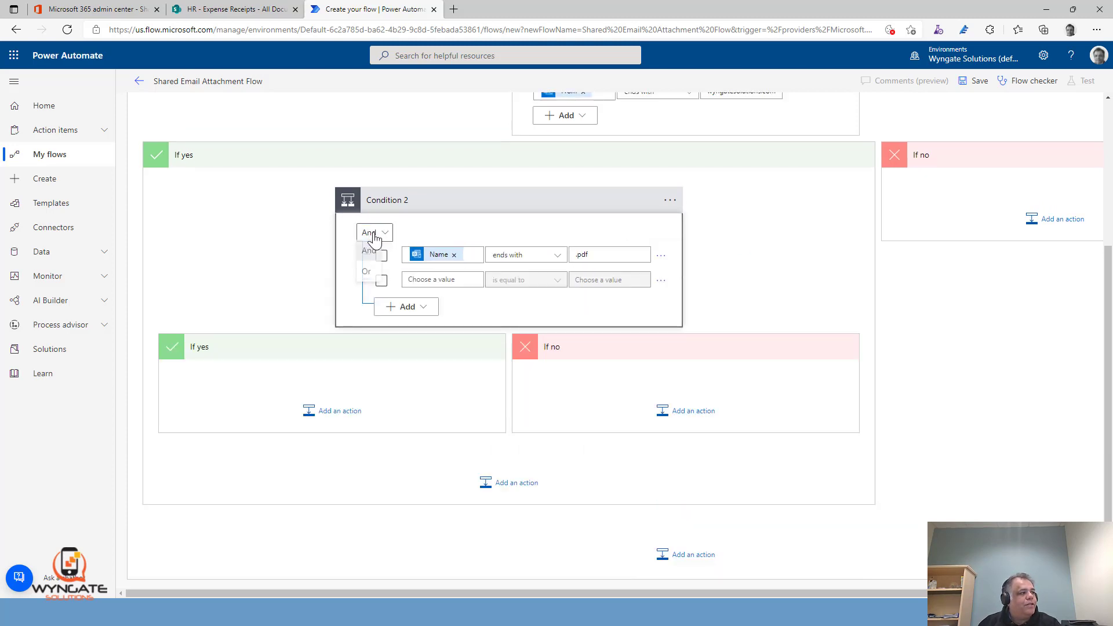
{"action": "left_click", "coordinate": [366, 276]}
Set the nested condition's second row to check that the attachment Name ends with .docx
{"action": "left_click", "coordinate": [455, 279]}
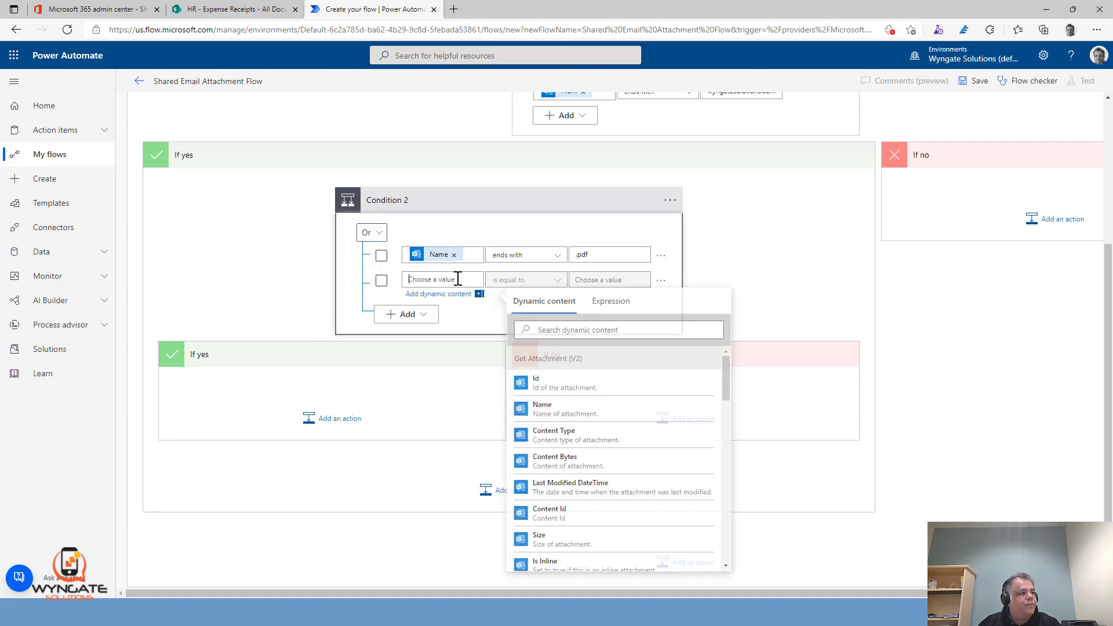
{"action": "left_click", "coordinate": [571, 410]}
{"action": "left_click", "coordinate": [539, 281]}
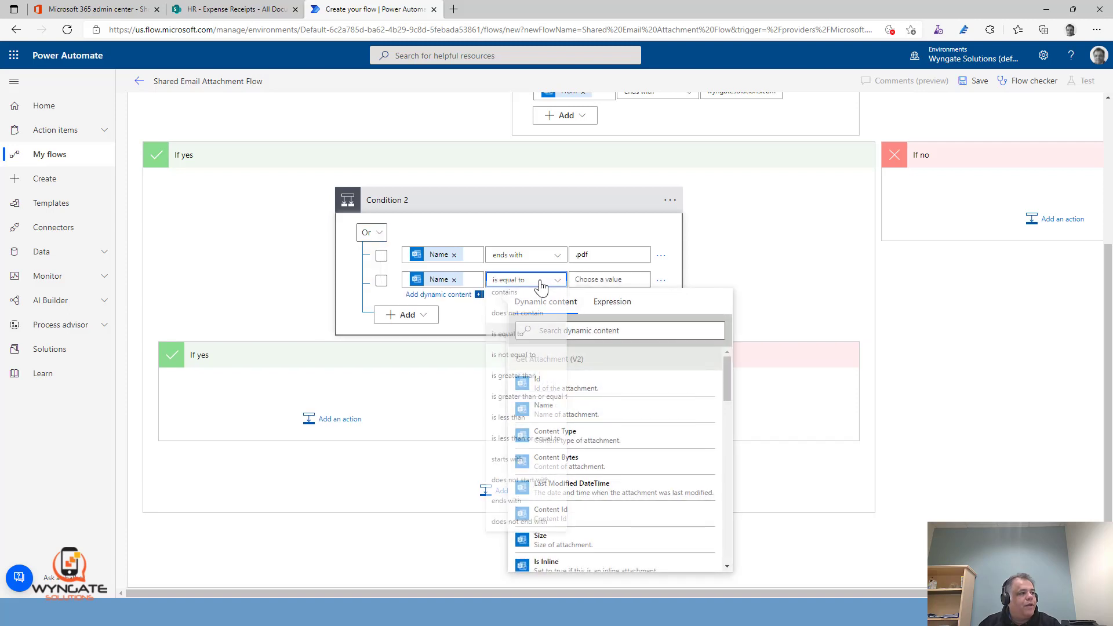
{"action": "left_click", "coordinate": [506, 507]}
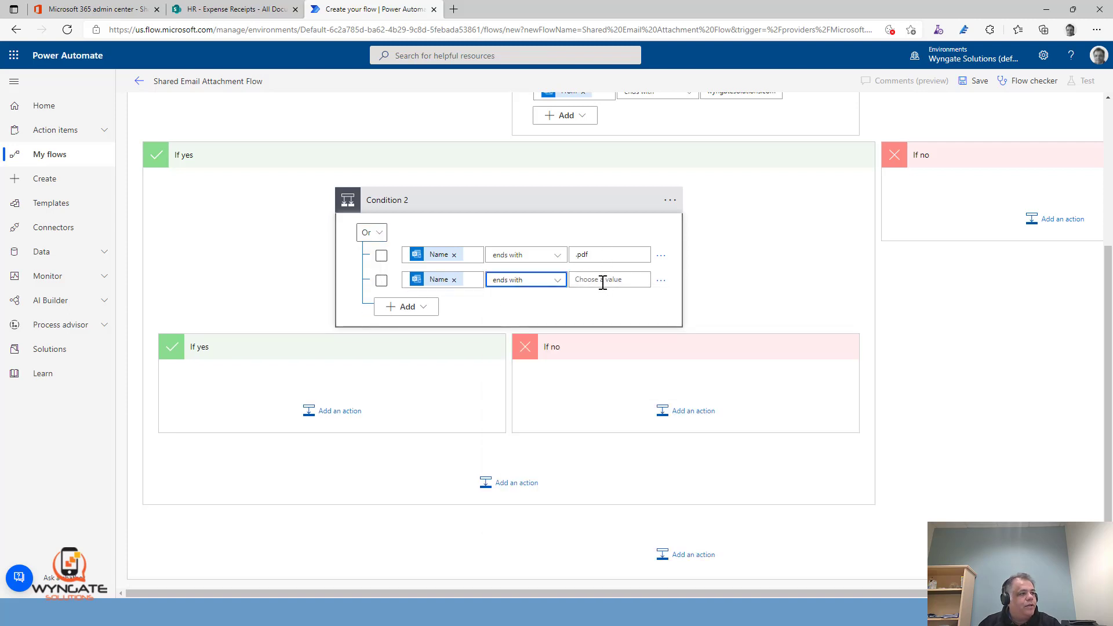
{"action": "left_click", "coordinate": [603, 280]}
{"action": "type", "text": ".docx"}
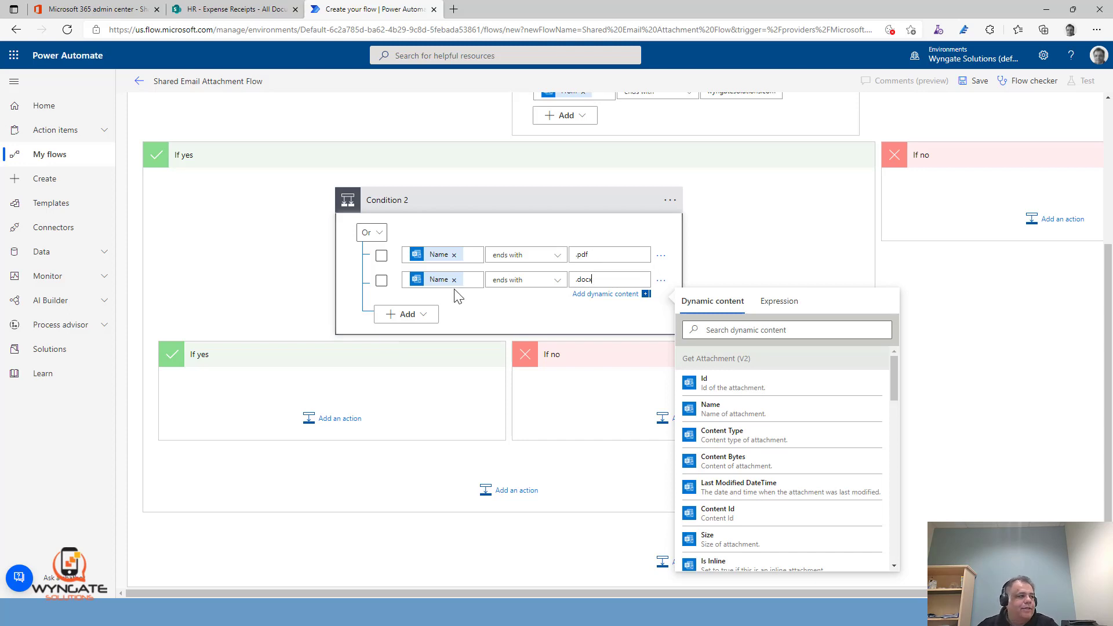
{"action": "left_click", "coordinate": [602, 255]}
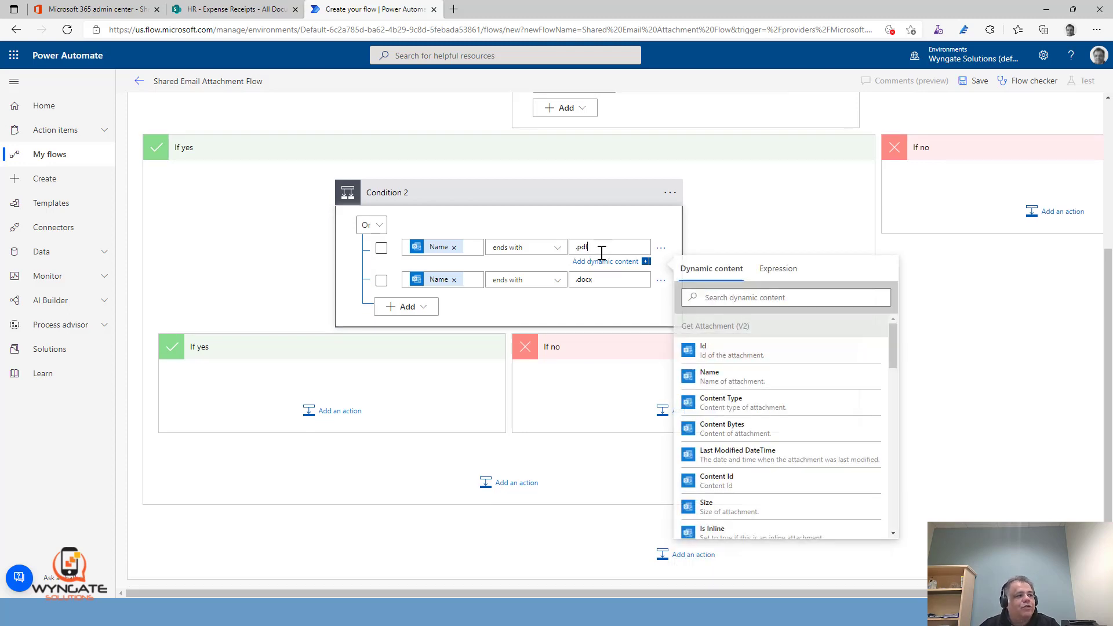
Add a SharePoint Create file action in the If yes branch of the nested file-type condition
{"action": "left_click", "coordinate": [337, 413]}
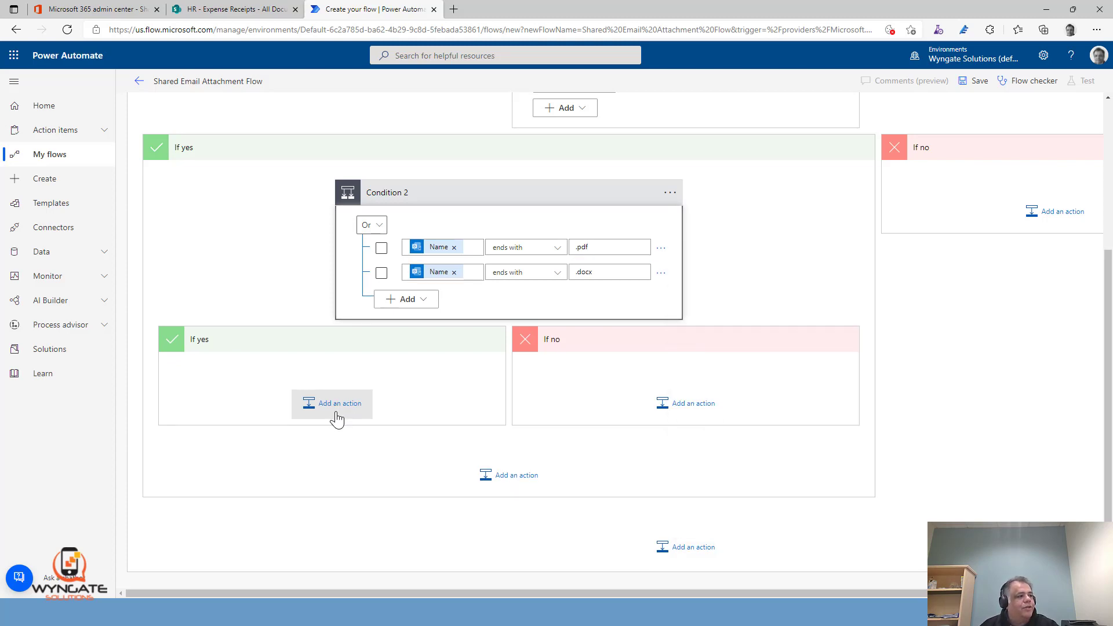
{"action": "left_click", "coordinate": [336, 405]}
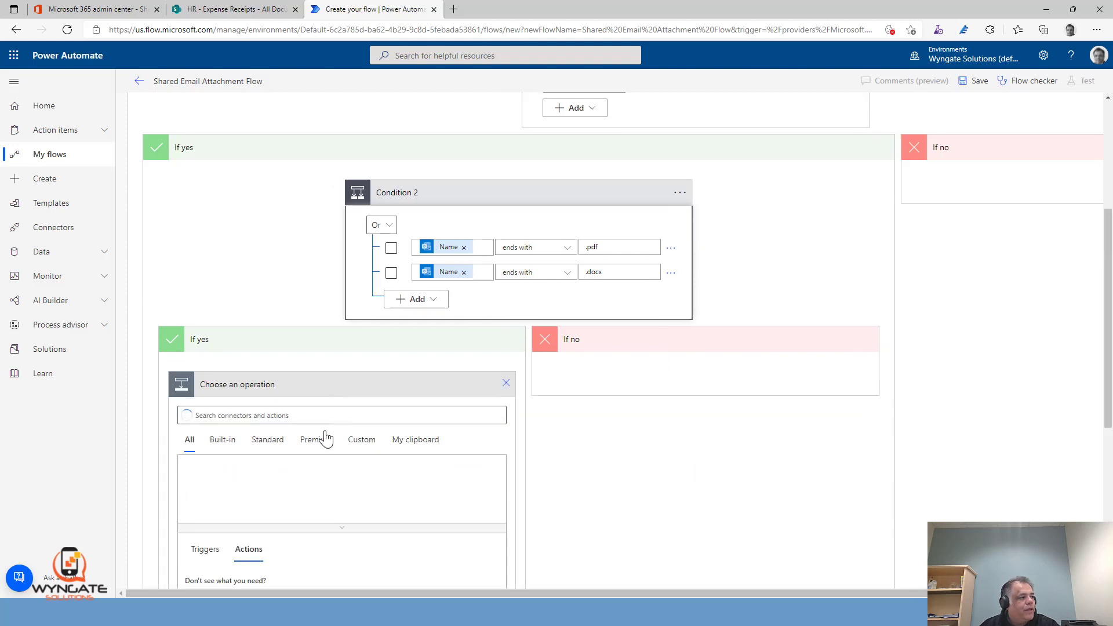
{"action": "type", "text": "Create File"}
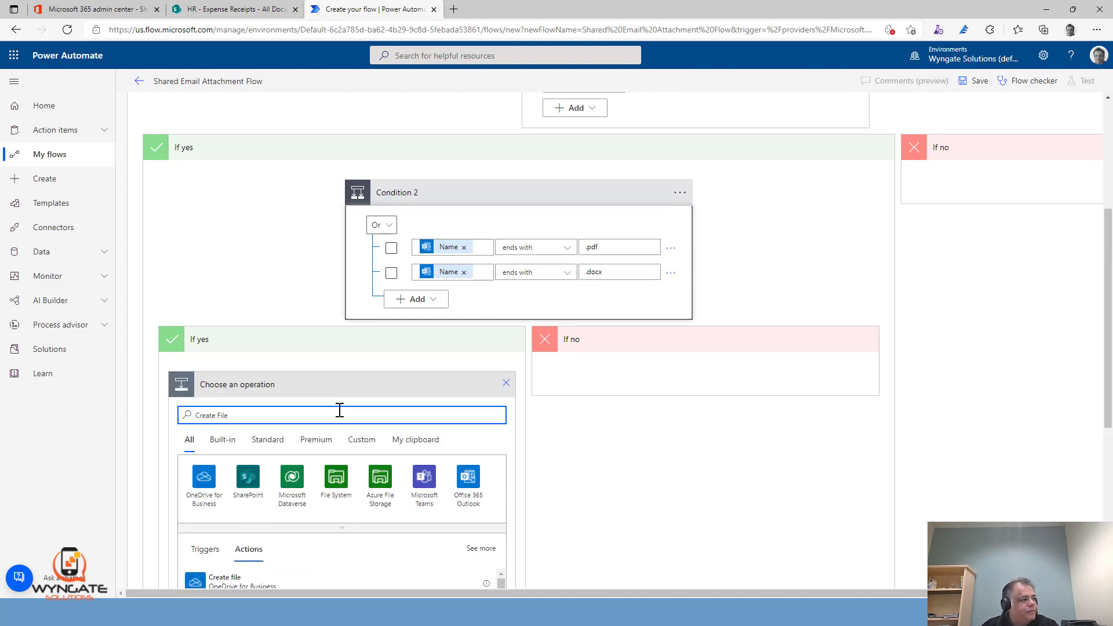
{"action": "scroll", "coordinate": [336, 409], "scroll_direction": "down", "scroll_amount": 4}
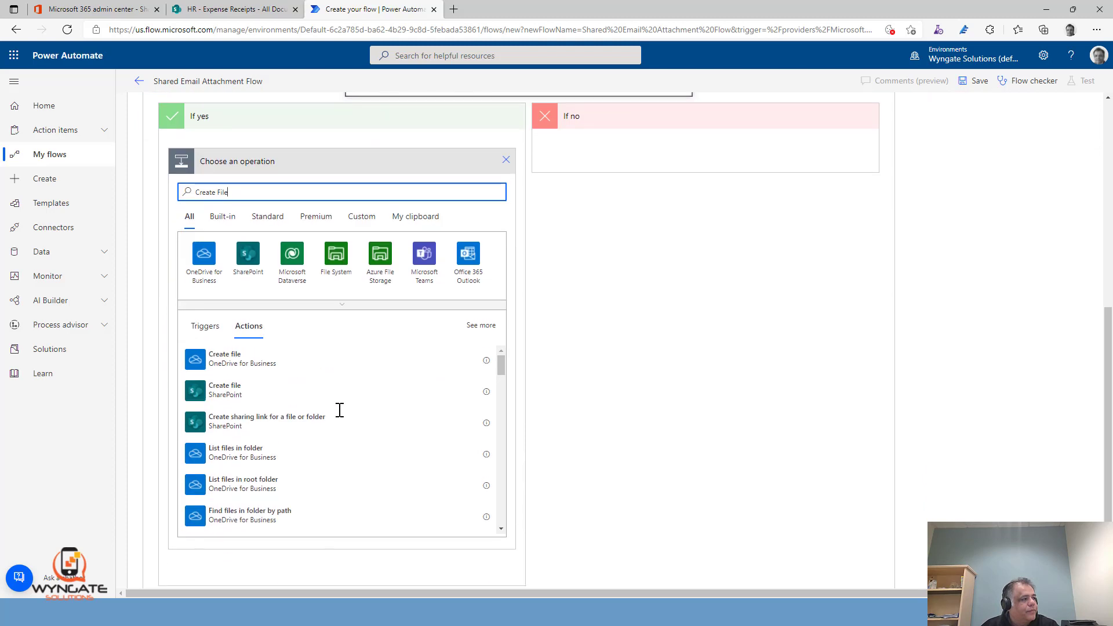
{"action": "left_click", "coordinate": [228, 393]}
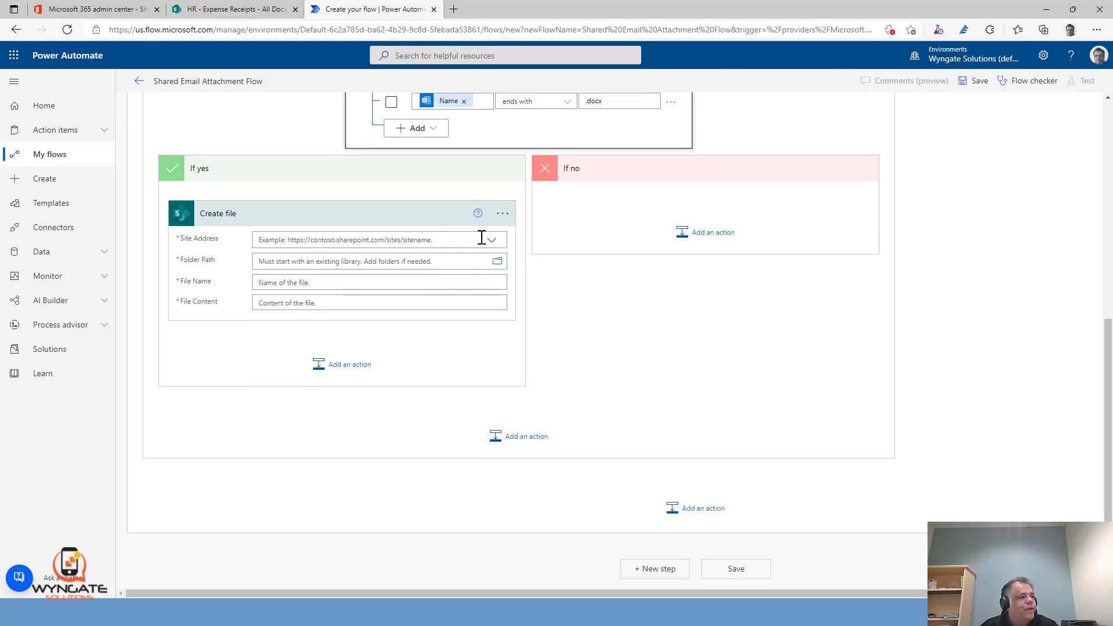
Set the Create file action's Site Address to the HR intranet site and its Folder Path to /Expense Receipts
{"action": "left_click", "coordinate": [492, 240]}
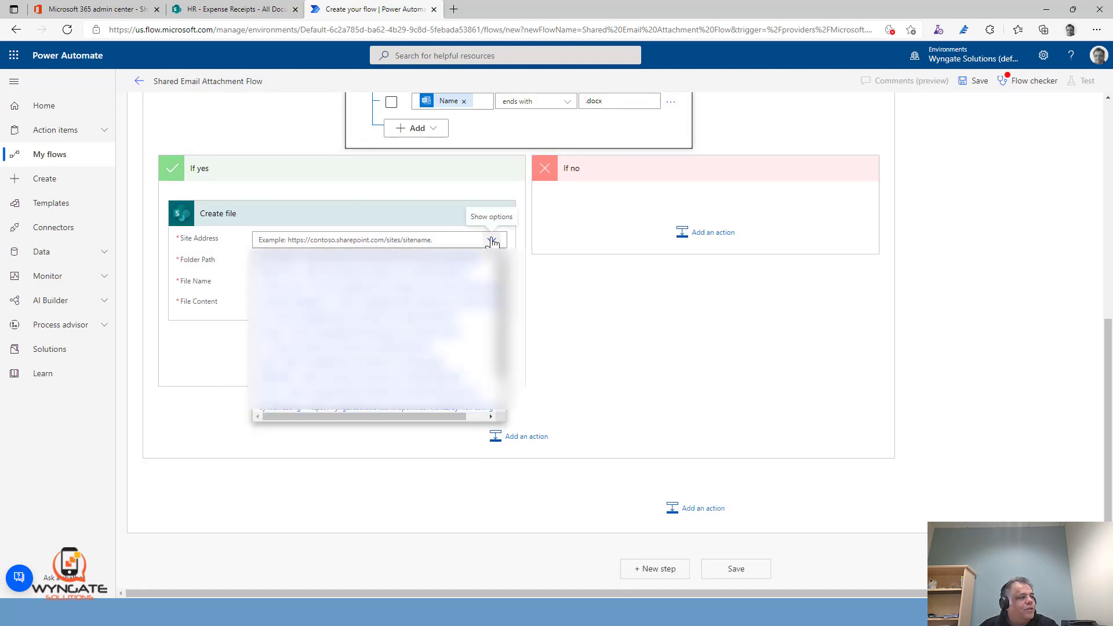
{"action": "left_click", "coordinate": [357, 322]}
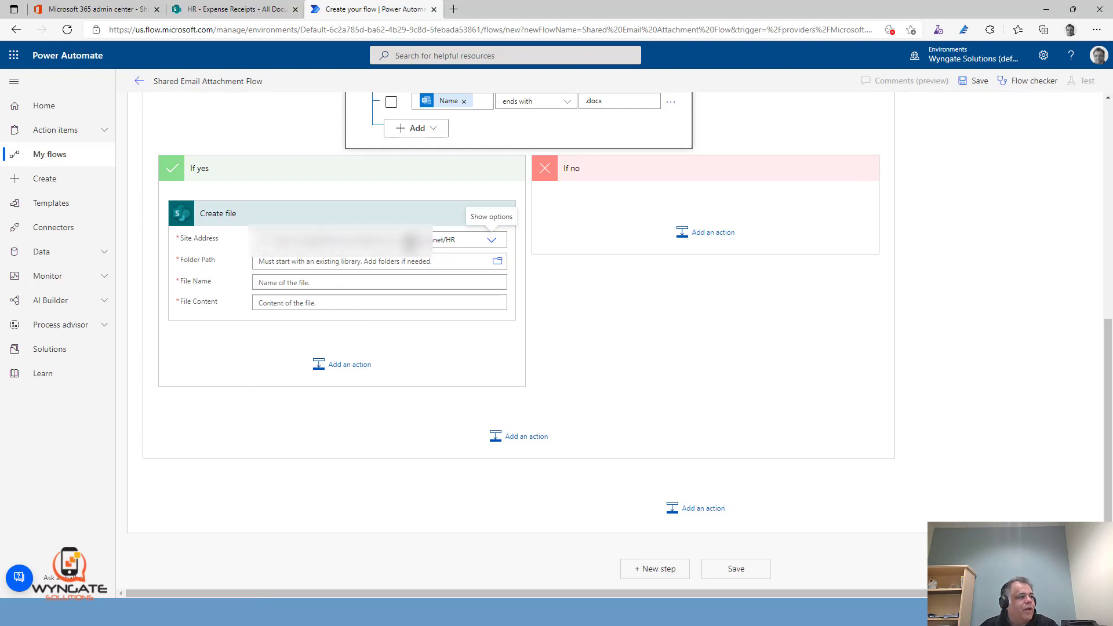
{"action": "left_click", "coordinate": [497, 262]}
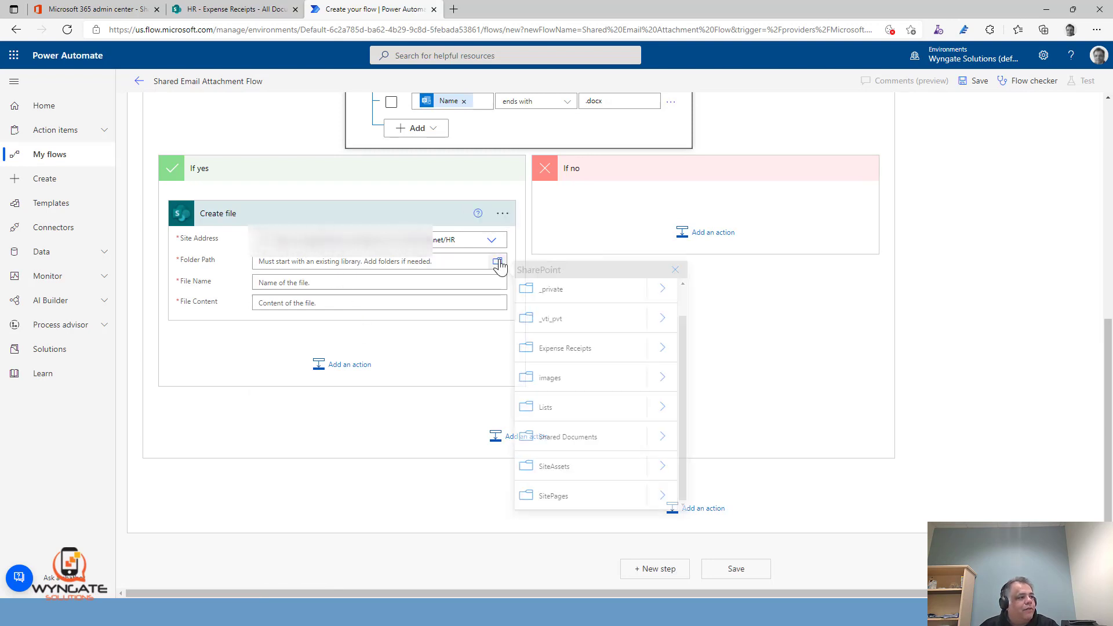
{"action": "left_click", "coordinate": [555, 352]}
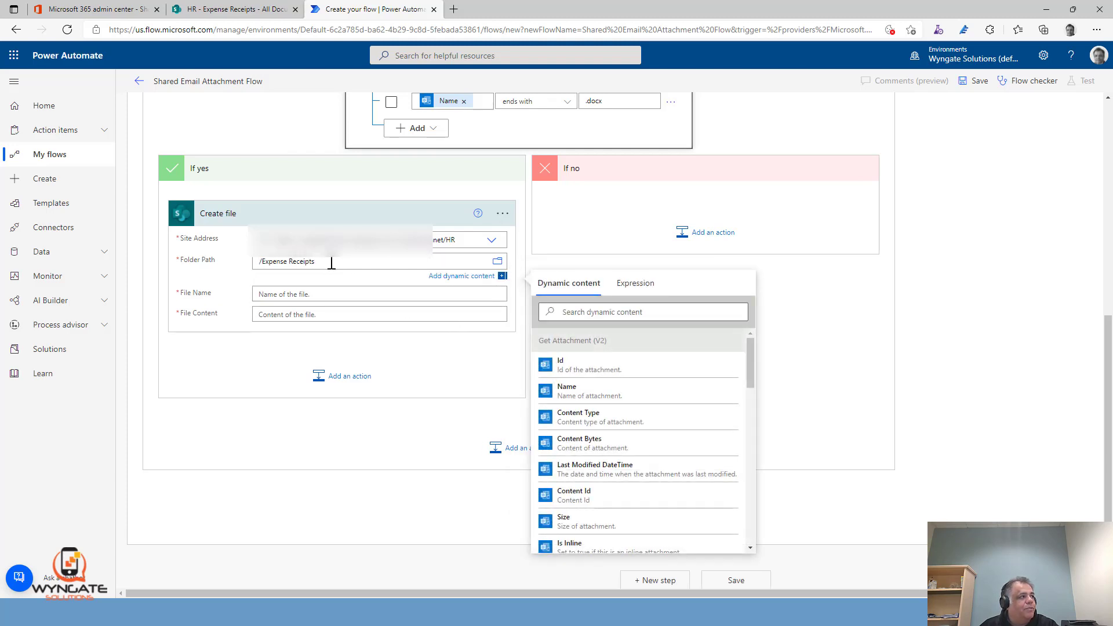
Fill the Create file action's File Name with the attachment Name and its File Content with the attachment's Content Bytes
{"action": "left_click", "coordinate": [340, 294]}
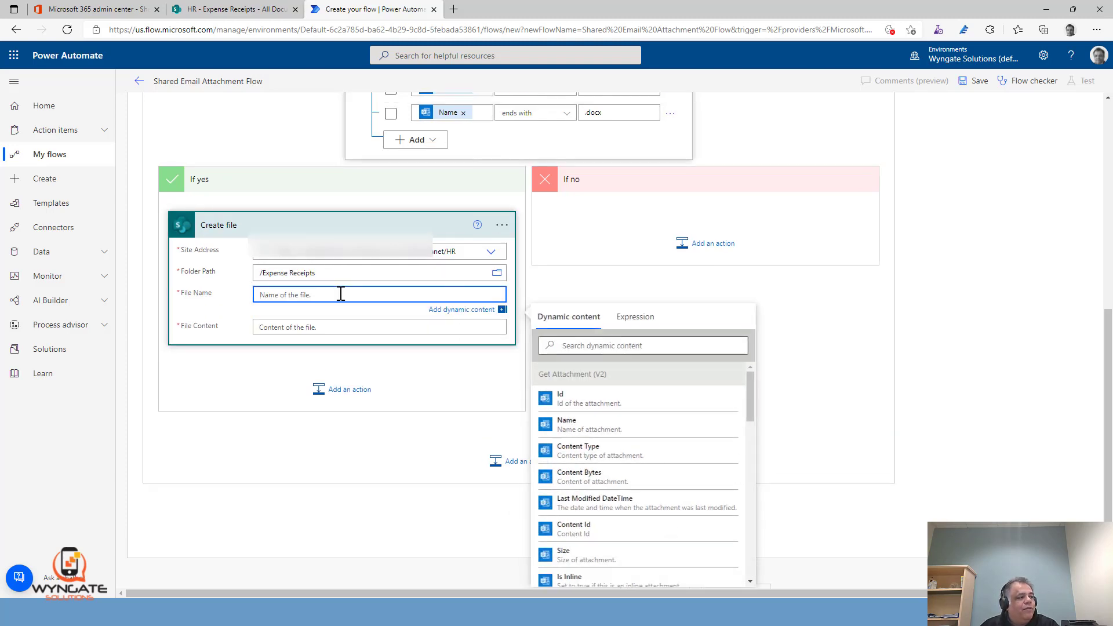
{"action": "left_click", "coordinate": [636, 429]}
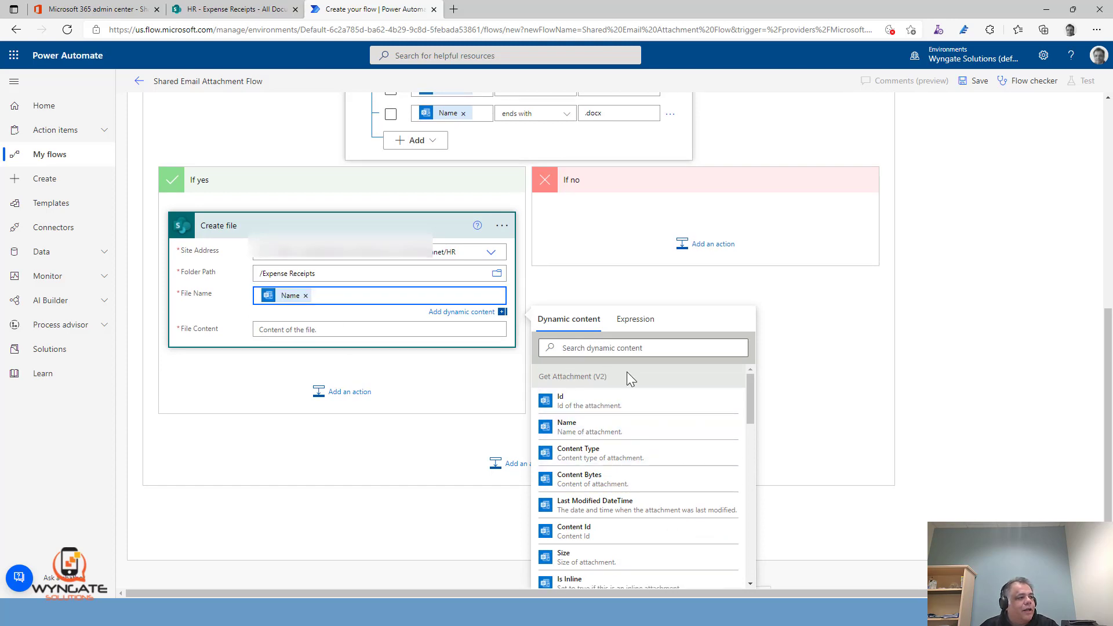
{"action": "scroll", "coordinate": [818, 312], "scroll_direction": "up", "scroll_amount": 6}
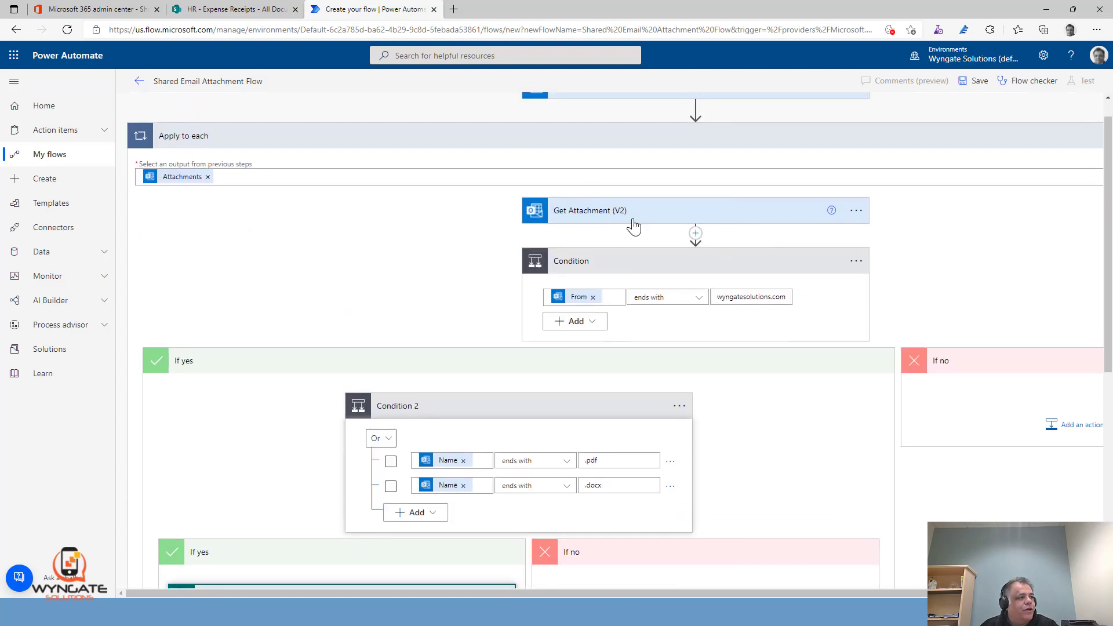
{"action": "scroll", "coordinate": [800, 405], "scroll_direction": "down", "scroll_amount": 6}
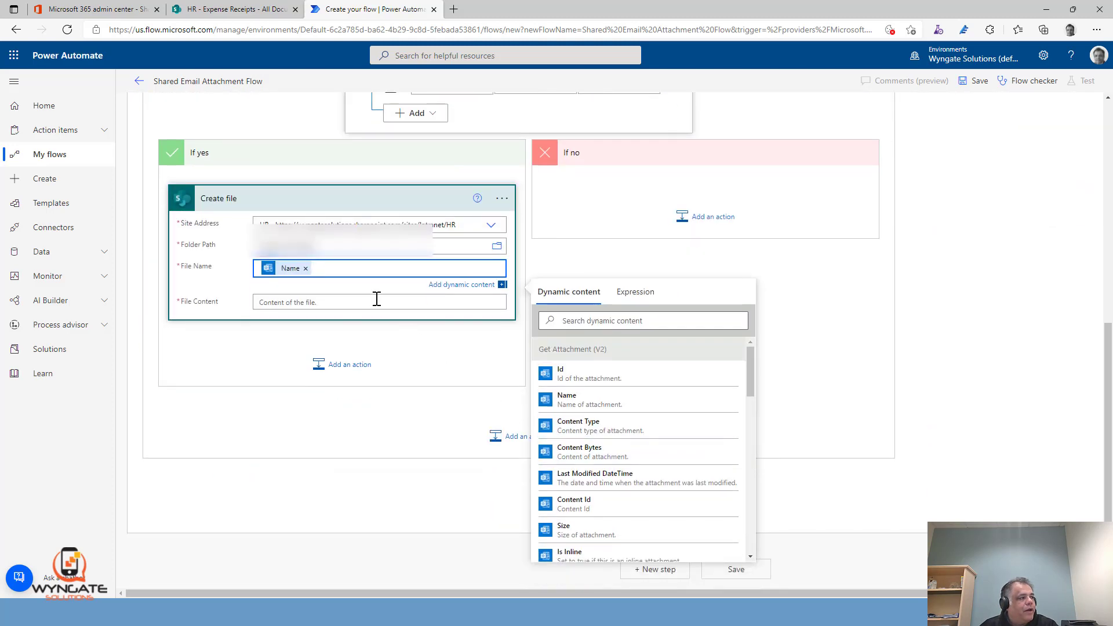
{"action": "left_click", "coordinate": [377, 301]}
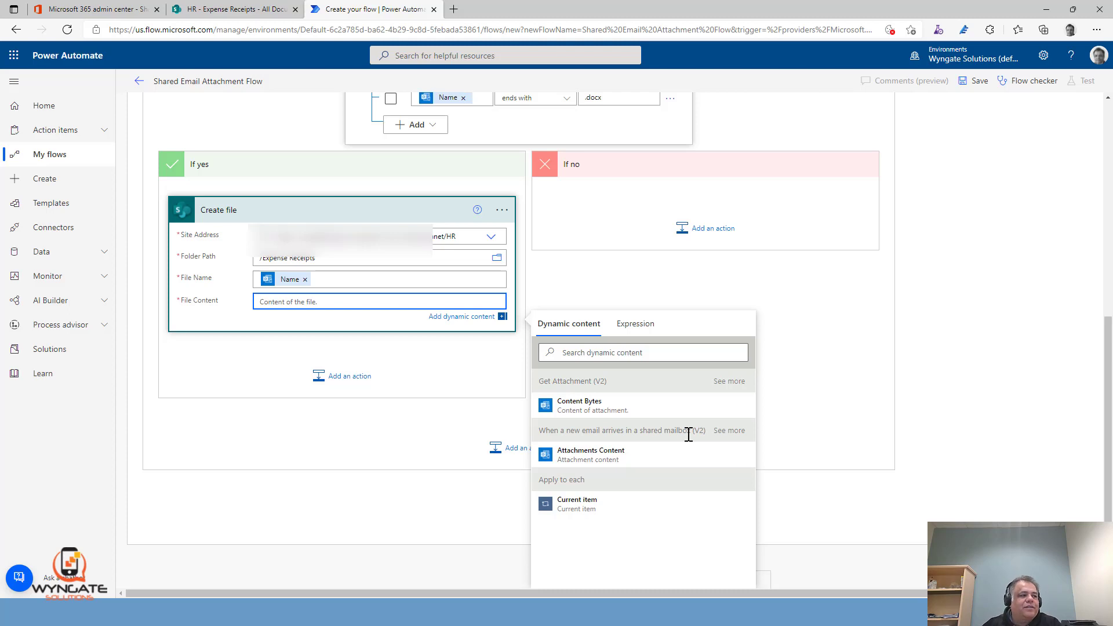
{"action": "left_click", "coordinate": [593, 408]}
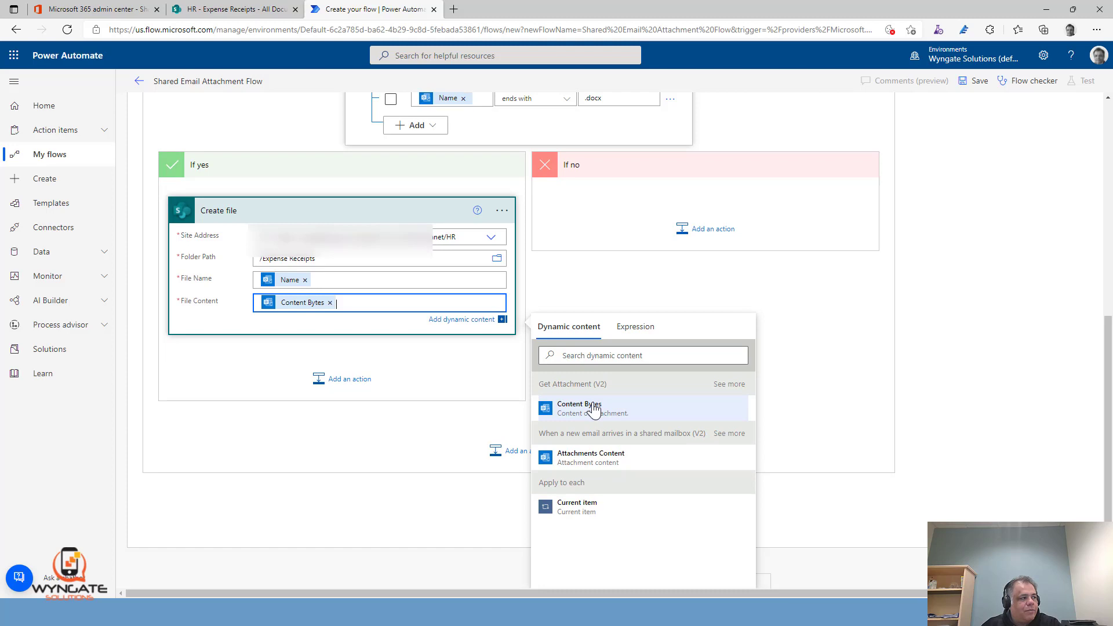
{"action": "left_click", "coordinate": [974, 281]}
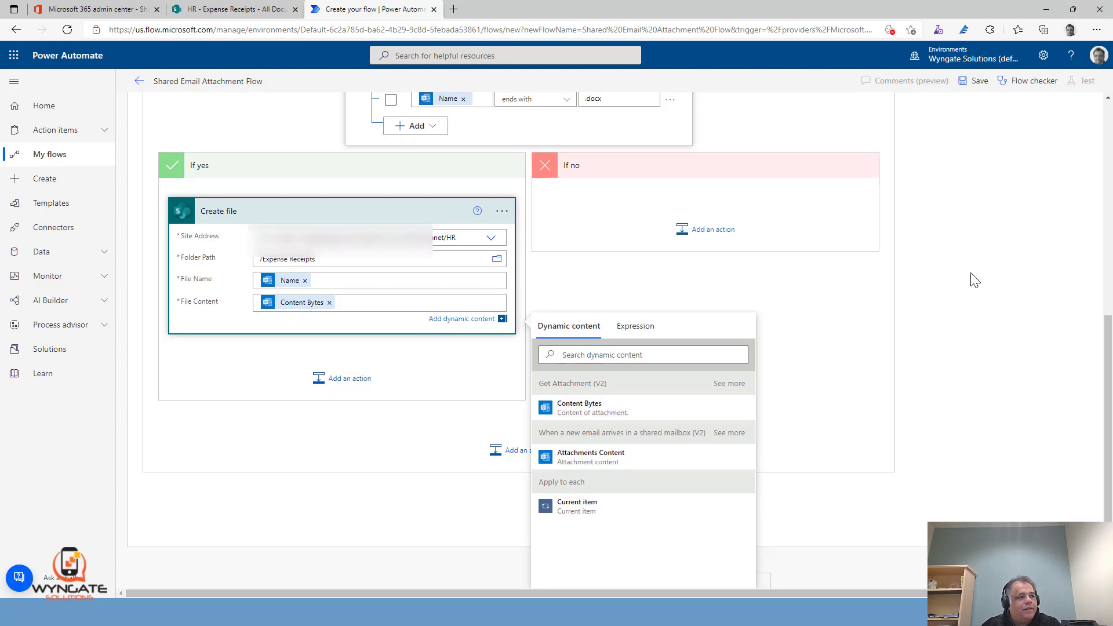
Save the flow and return to its details page
{"action": "left_click", "coordinate": [977, 82]}
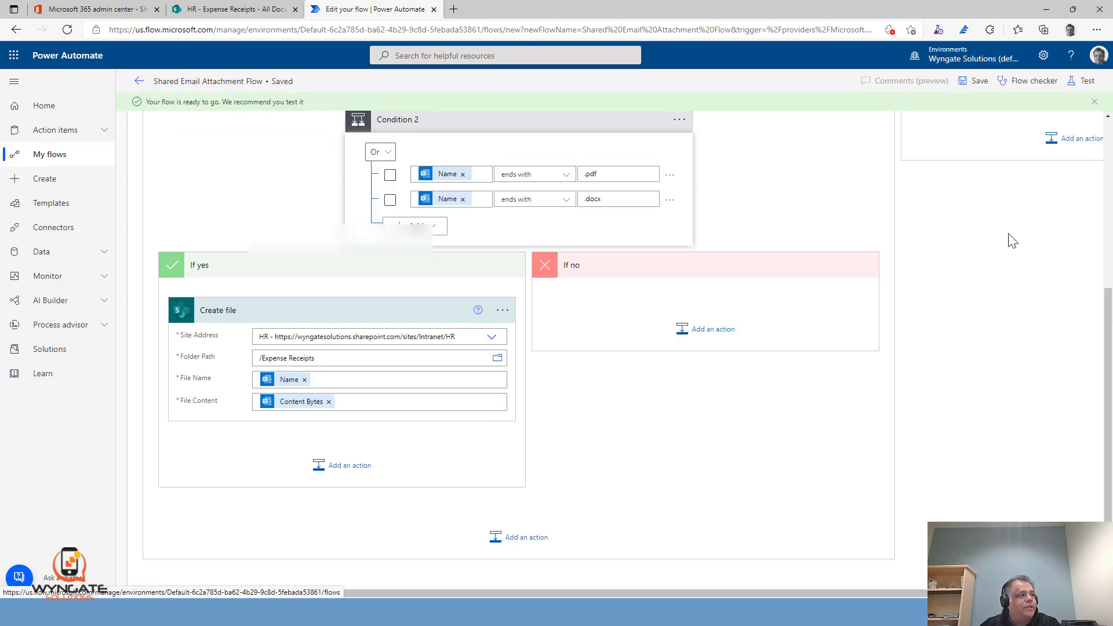
{"action": "left_click", "coordinate": [140, 82]}
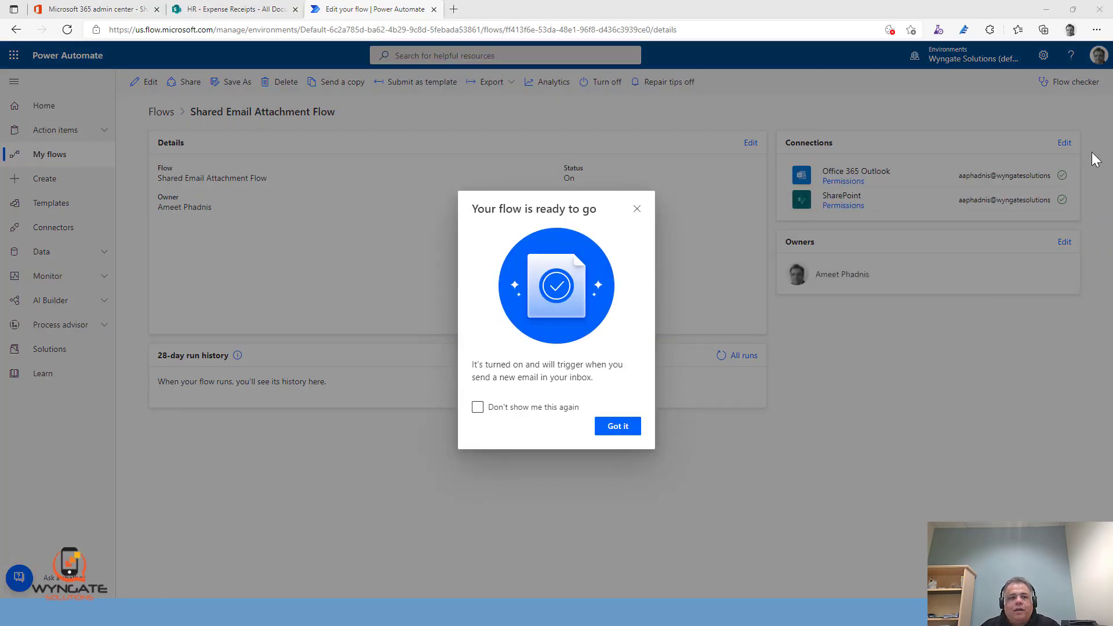
Switch to the Outlook message with two PDF attachments, set its subject to Expense Receipts, and send it to the shared mailbox
{"action": "key", "text": "alt+Tab"}
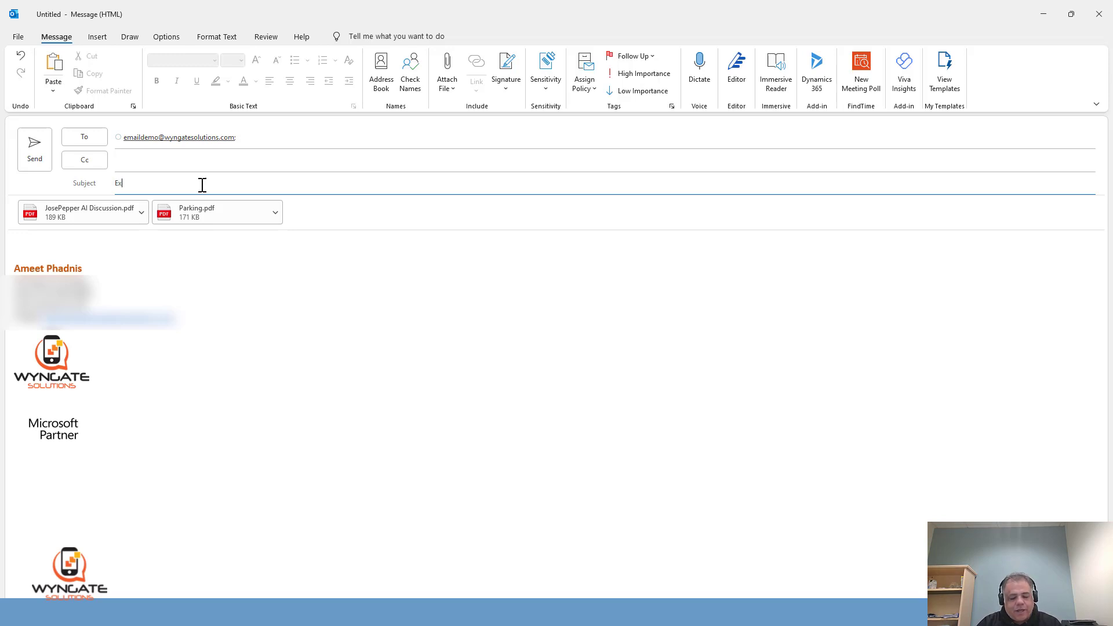
{"action": "type", "text": "pense Receipts"}
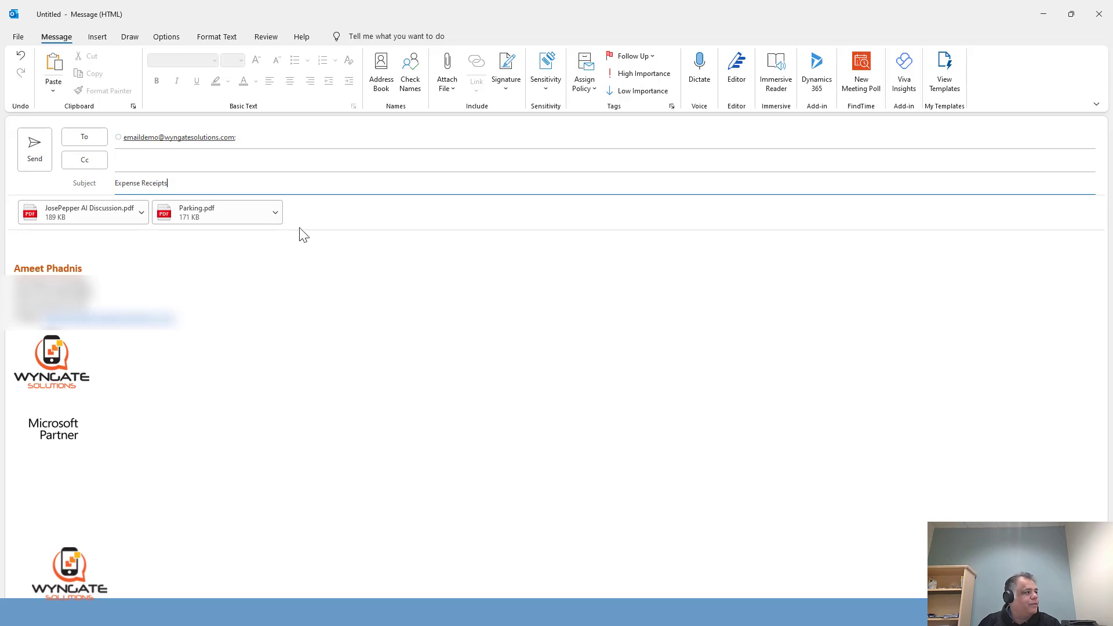
{"action": "left_click", "coordinate": [92, 237]}
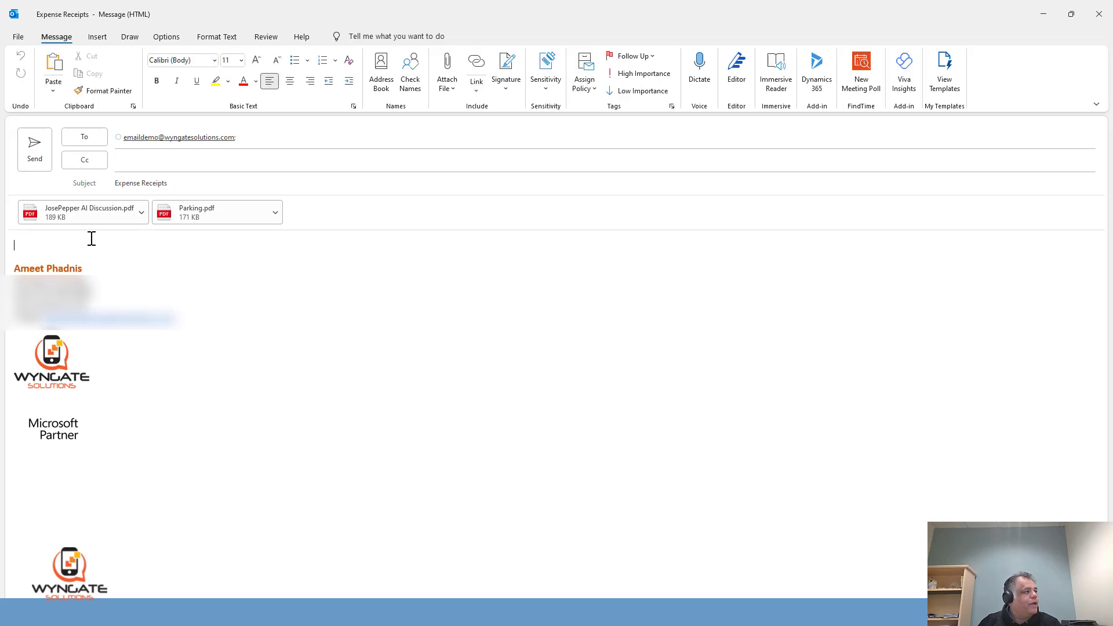
{"action": "left_click", "coordinate": [36, 144]}
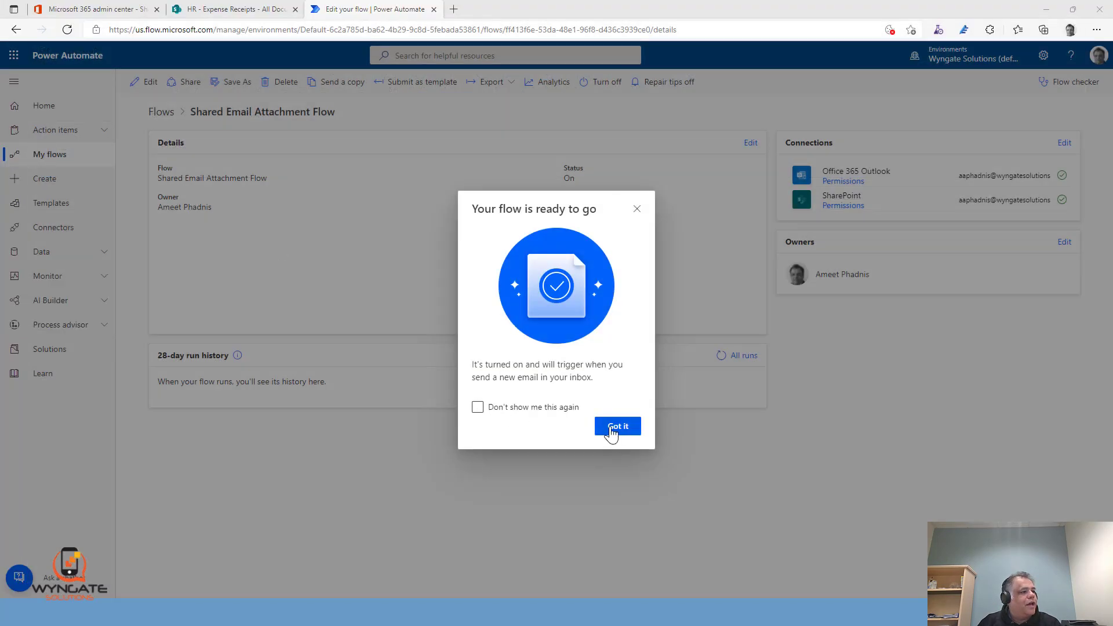
Dismiss the flow-ready notice, refresh the flow's details page, and open the latest run from the run history
{"action": "left_click", "coordinate": [610, 429]}
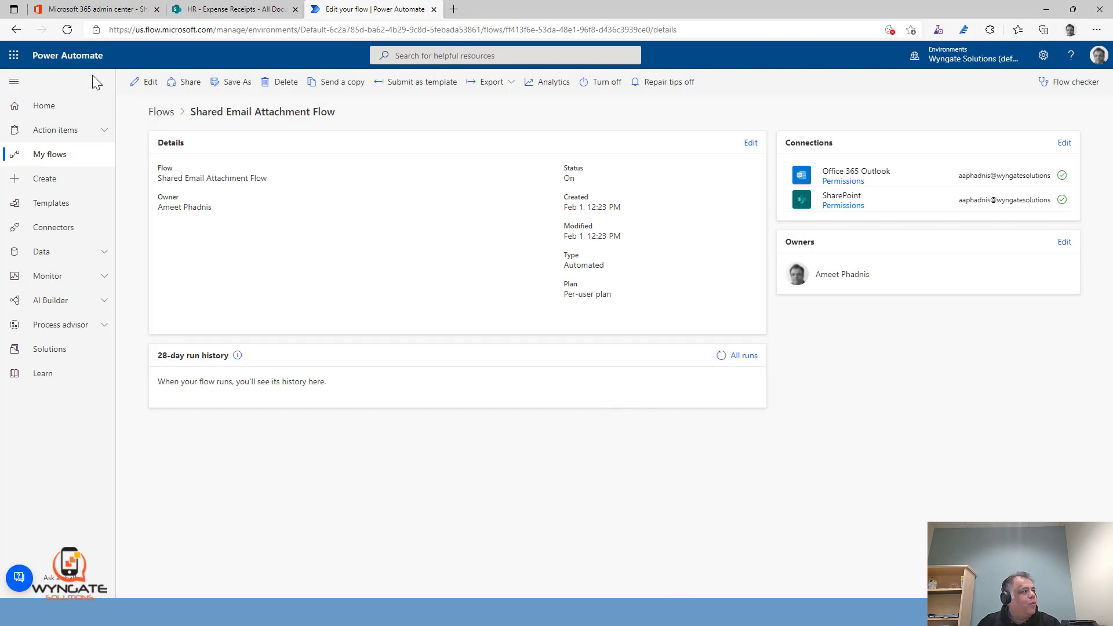
{"action": "left_click", "coordinate": [71, 29]}
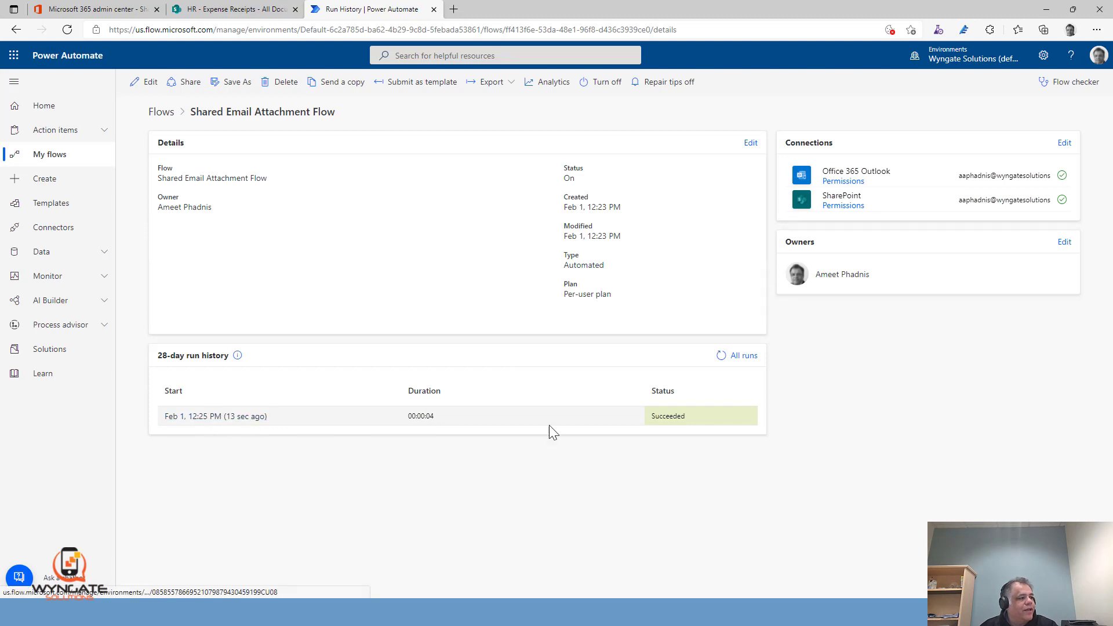
{"action": "left_click", "coordinate": [215, 417]}
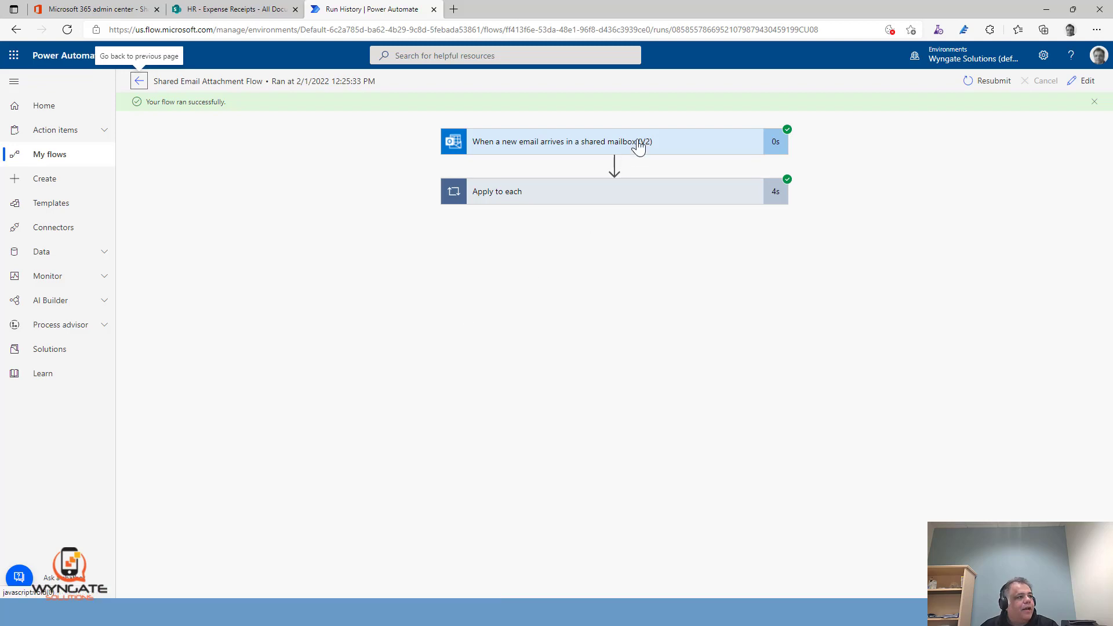
Expand the run's shared mailbox trigger and Apply to each loop, and browse between the loop's first two iterations
{"action": "left_click", "coordinate": [638, 144]}
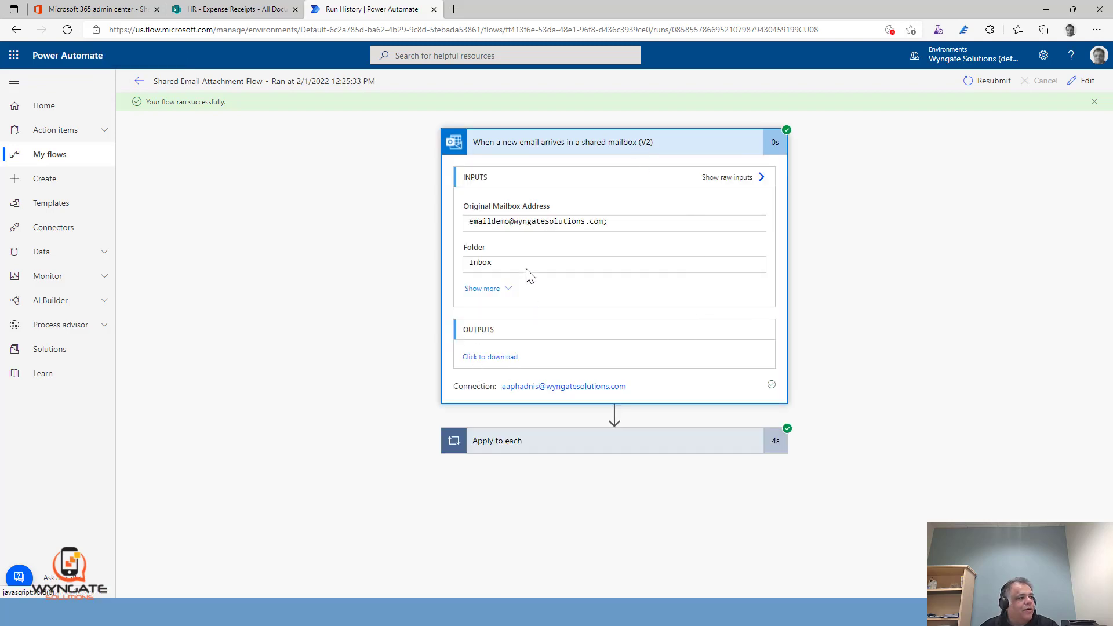
{"action": "left_click", "coordinate": [572, 448]}
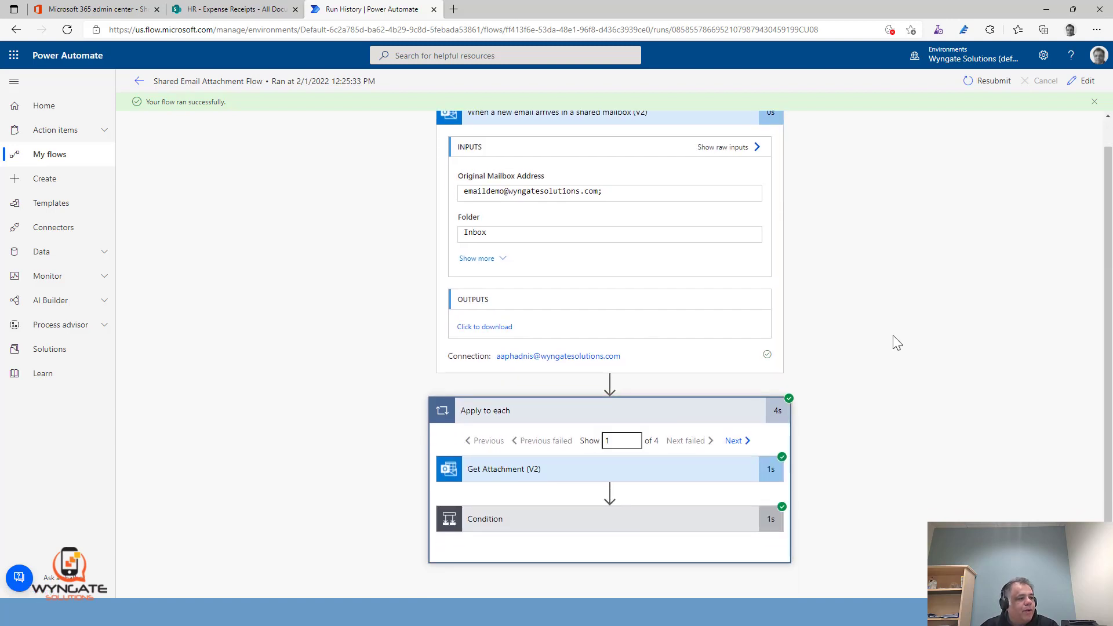
{"action": "left_click", "coordinate": [733, 444]}
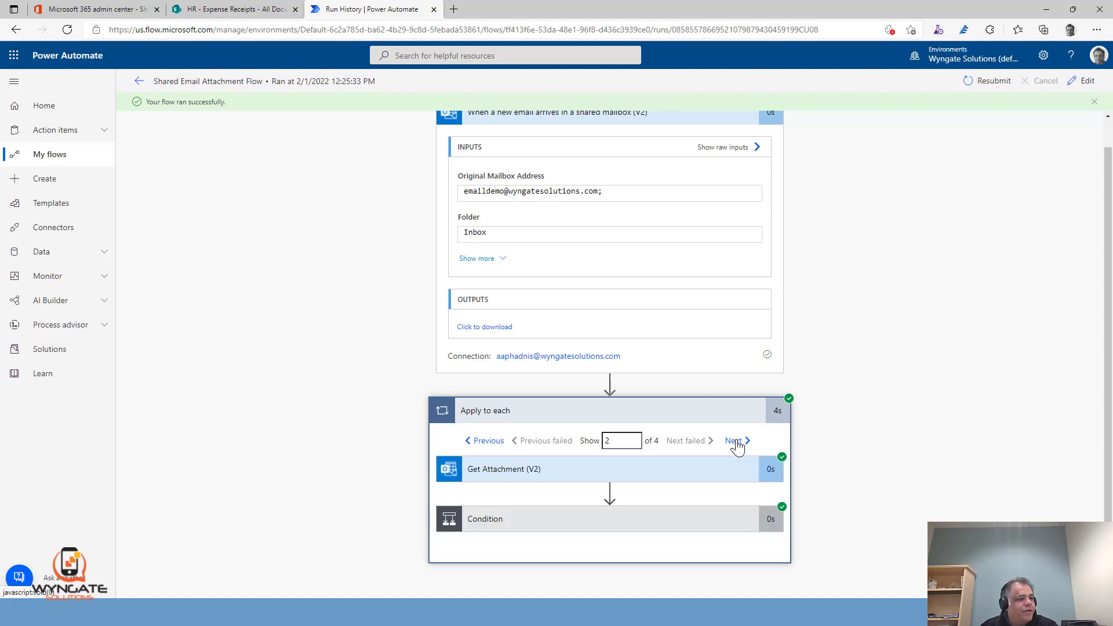
{"action": "left_click", "coordinate": [484, 442]}
Expand Get Attachment (V2) in the loop's first iteration and examine the attachment name and other outputs
{"action": "left_click", "coordinate": [617, 473]}
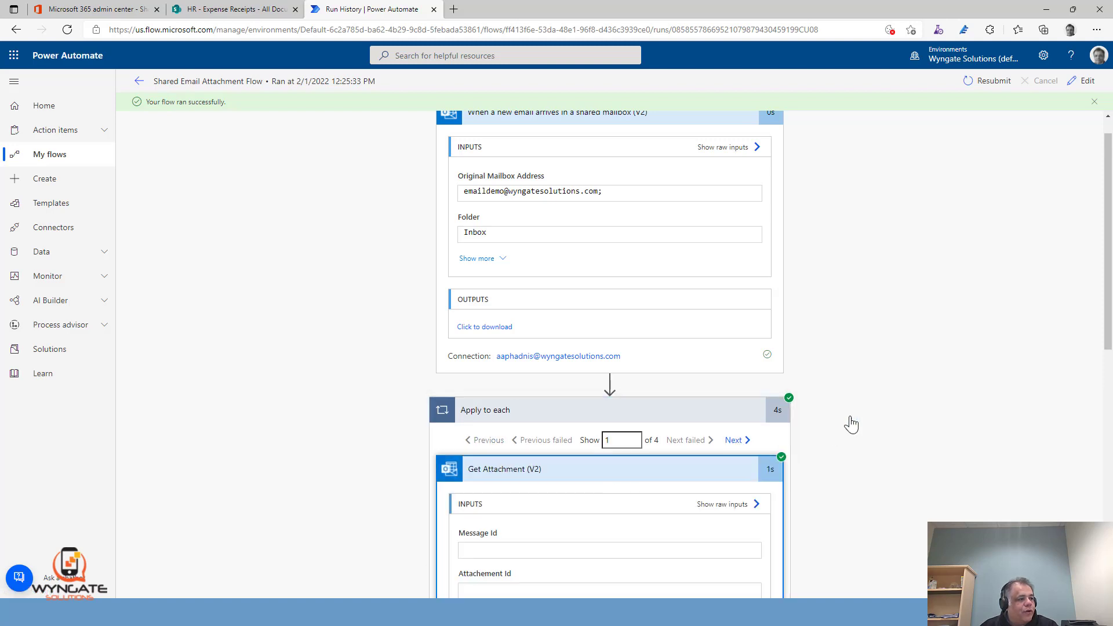
{"action": "scroll", "coordinate": [870, 403], "scroll_direction": "down", "scroll_amount": 3}
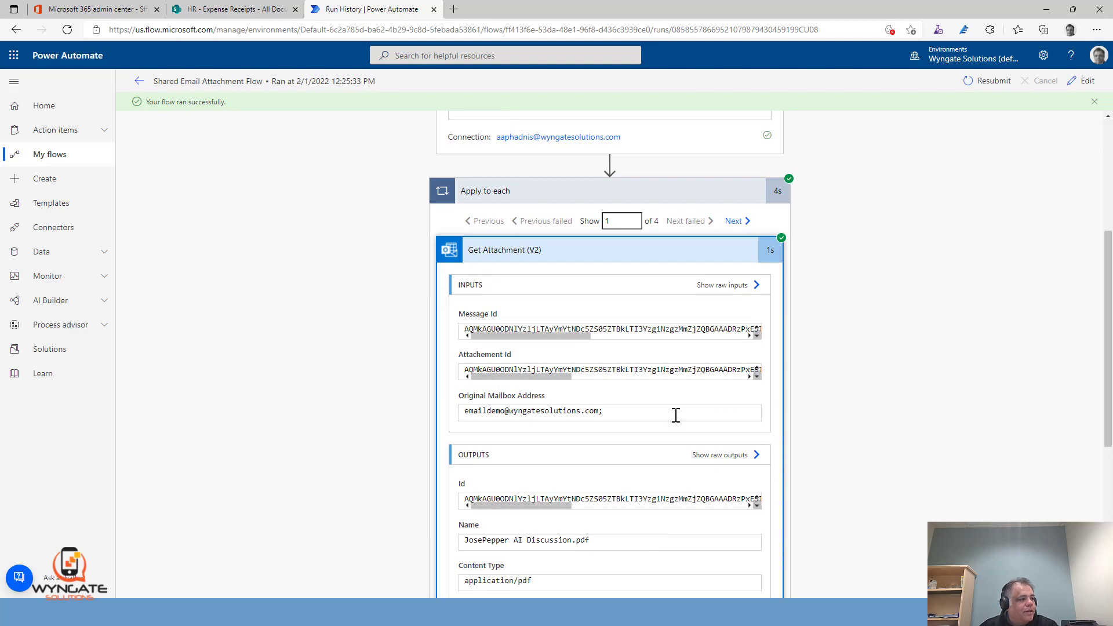
{"action": "double_click", "coordinate": [605, 541]}
{"action": "scroll", "coordinate": [811, 464], "scroll_direction": "down", "scroll_amount": 4}
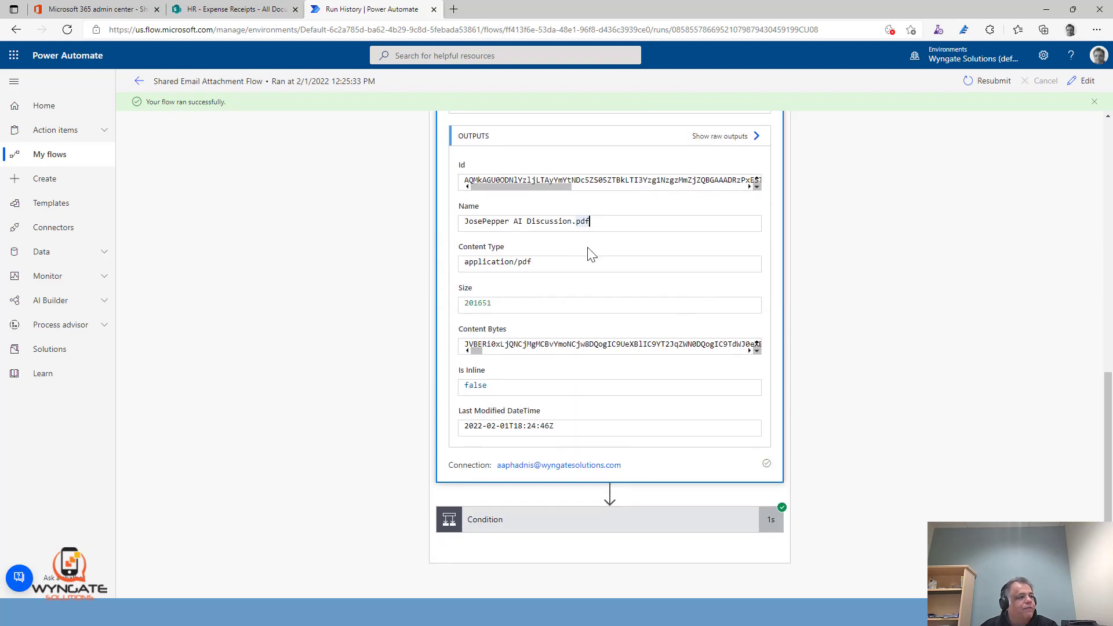
{"action": "scroll", "coordinate": [805, 313], "scroll_direction": "up", "scroll_amount": 4}
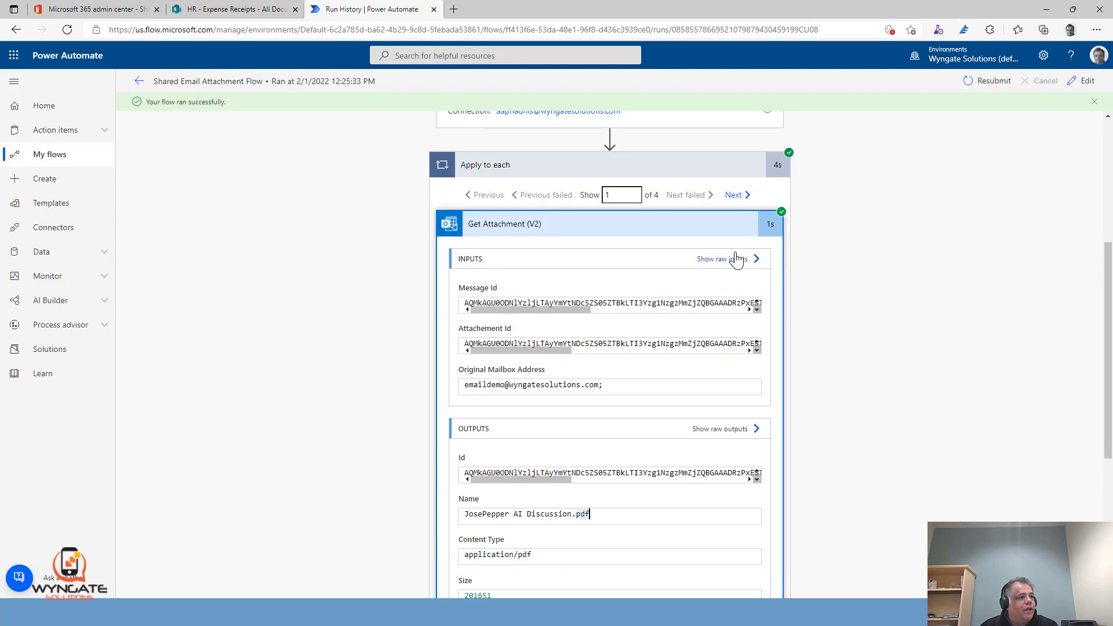
Examine the Get Attachment (V2) outputs for the loop's second and third iterations, checking each attachment's name and content type
{"action": "left_click", "coordinate": [734, 197]}
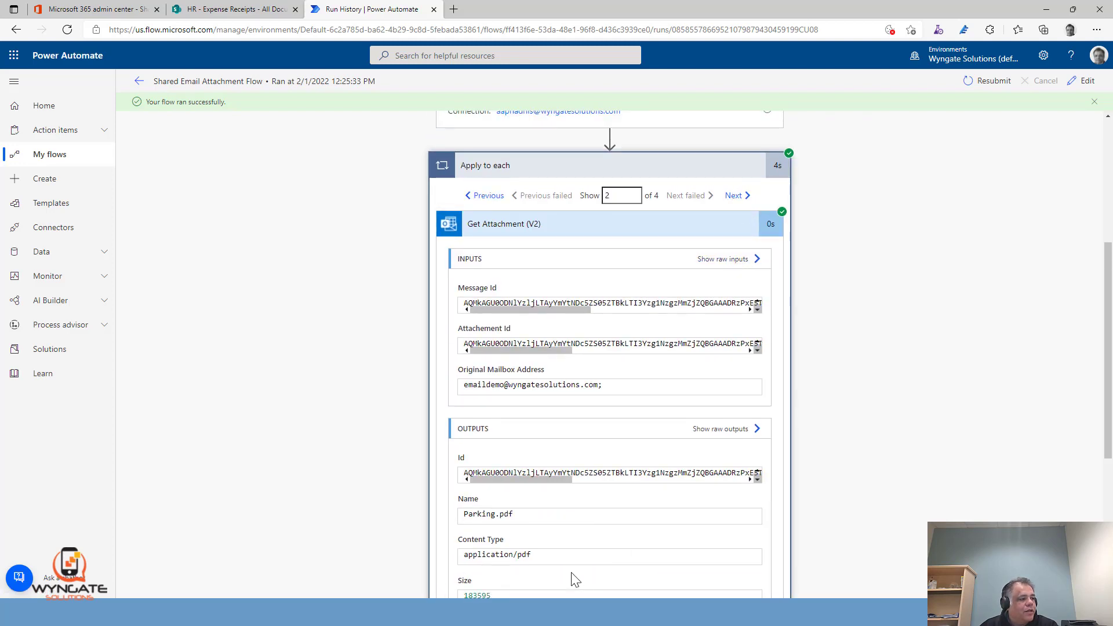
{"action": "left_click", "coordinate": [735, 197]}
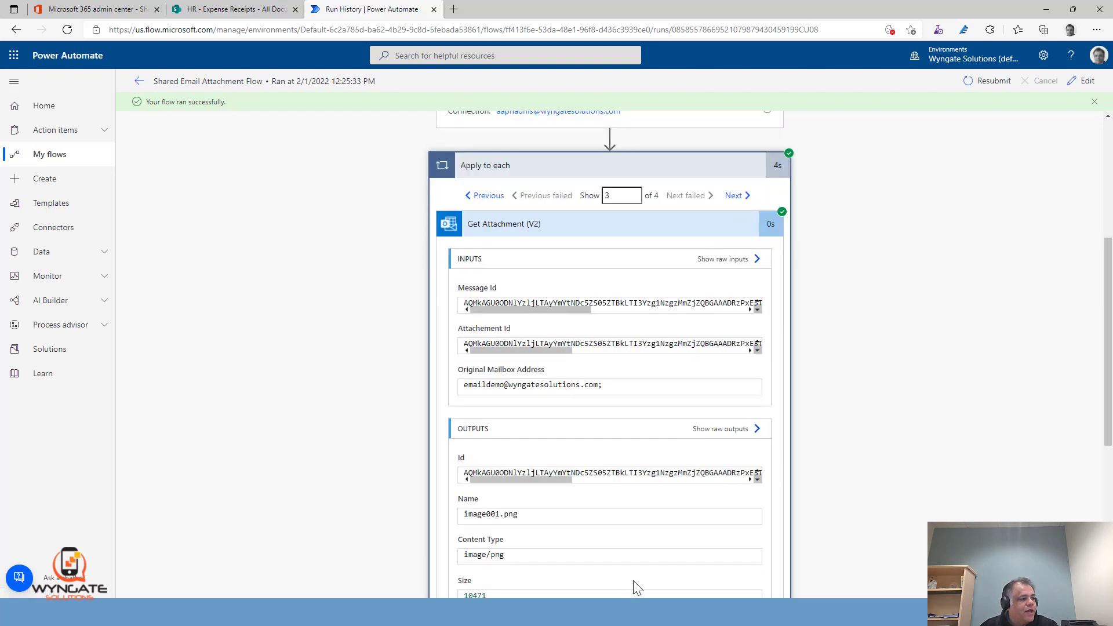
{"action": "double_click", "coordinate": [541, 517]}
{"action": "scroll", "coordinate": [902, 477], "scroll_direction": "down", "scroll_amount": 3}
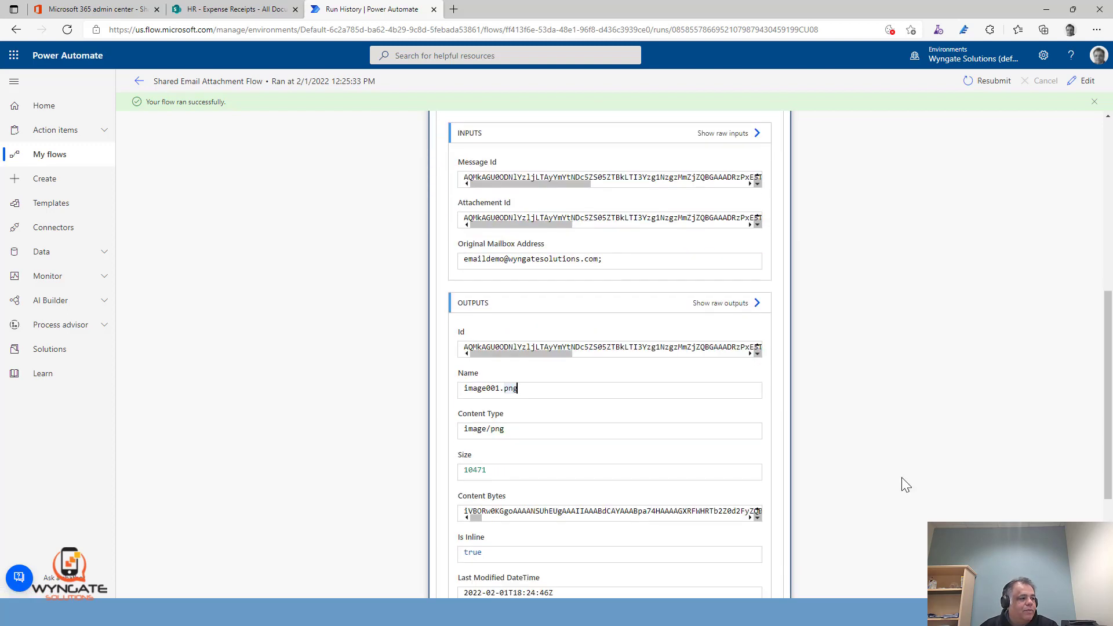
Advance the Apply to each loop to its fourth iteration and examine the Get Attachment (V2) name, content type and other outputs
{"action": "scroll", "coordinate": [896, 451], "scroll_direction": "down", "scroll_amount": 2}
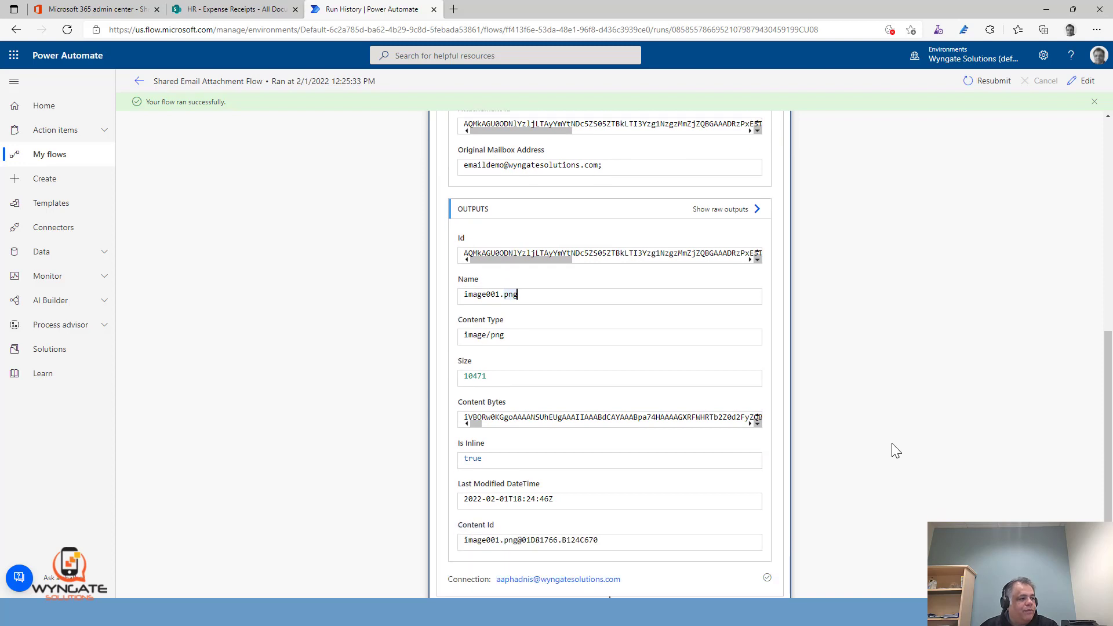
{"action": "scroll", "coordinate": [893, 450], "scroll_direction": "up", "scroll_amount": 6}
{"action": "left_click", "coordinate": [734, 269]}
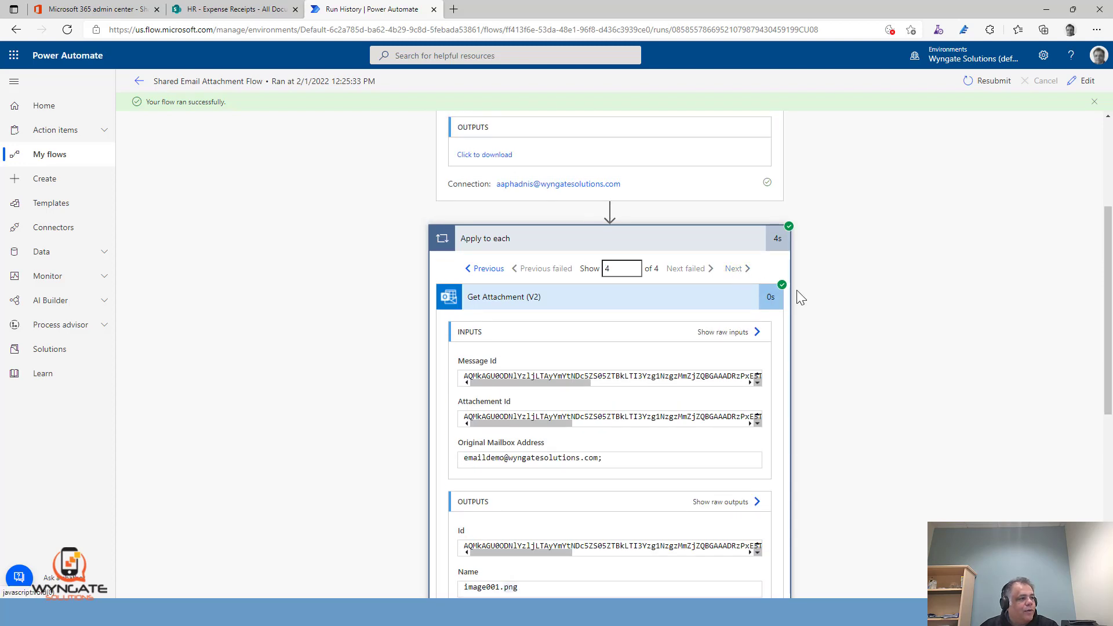
{"action": "scroll", "coordinate": [879, 385], "scroll_direction": "down", "scroll_amount": 3}
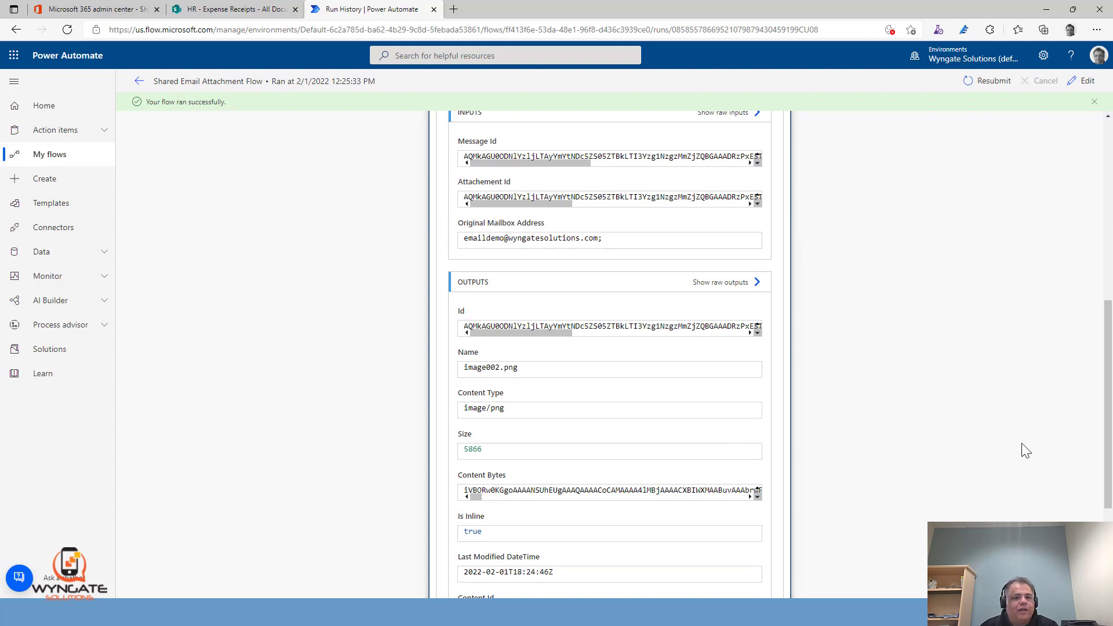
{"action": "scroll", "coordinate": [829, 377], "scroll_direction": "up", "scroll_amount": 6}
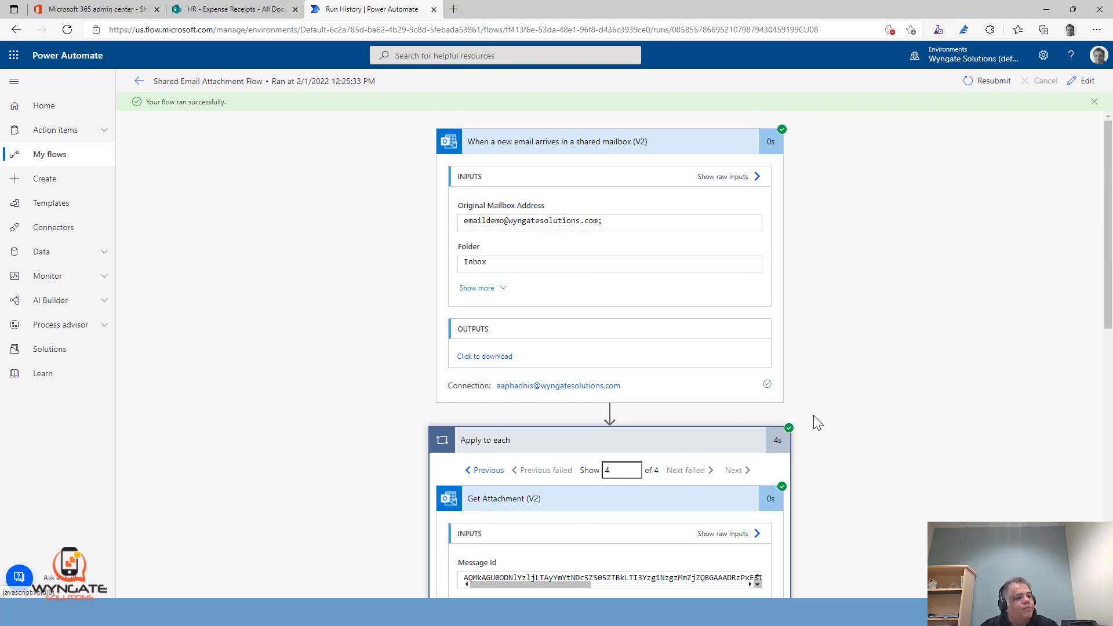
{"action": "scroll", "coordinate": [944, 442], "scroll_direction": "down", "scroll_amount": 8}
{"action": "scroll", "coordinate": [933, 450], "scroll_direction": "up", "scroll_amount": 6}
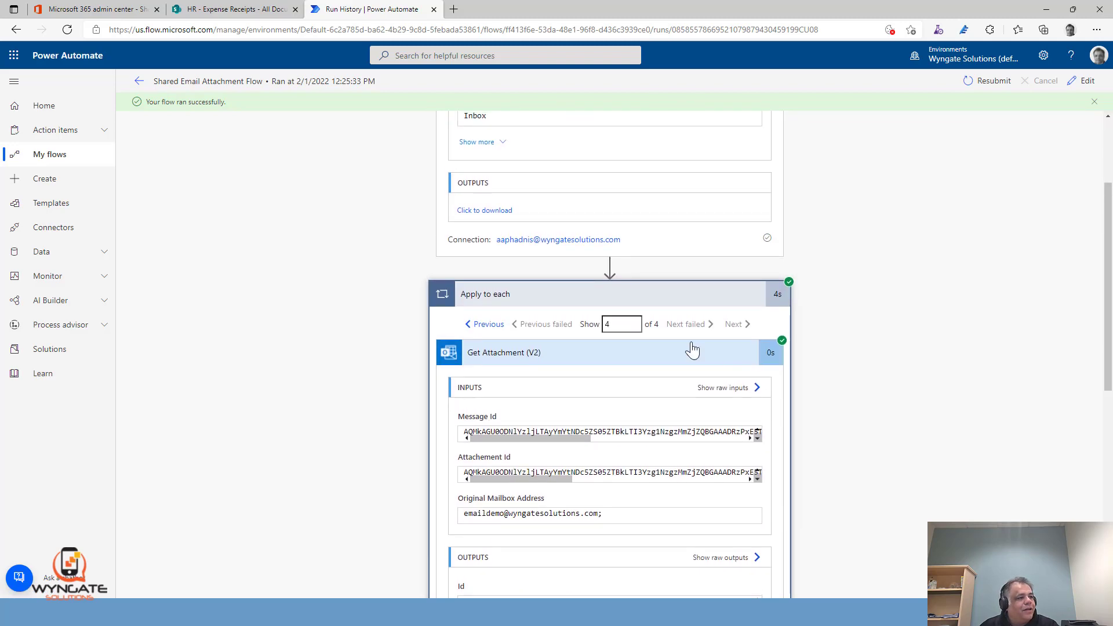
Return the loop to its first iteration and expand Condition below Get Attachment (V2) to check its expression result
{"action": "left_click", "coordinate": [481, 326]}
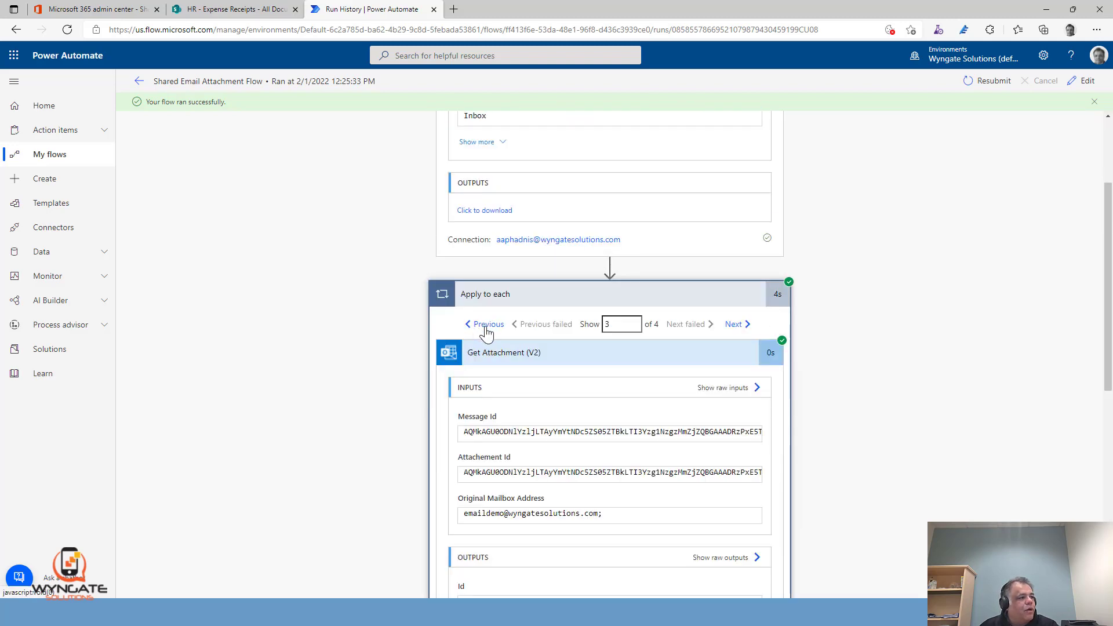
{"action": "left_click", "coordinate": [486, 328]}
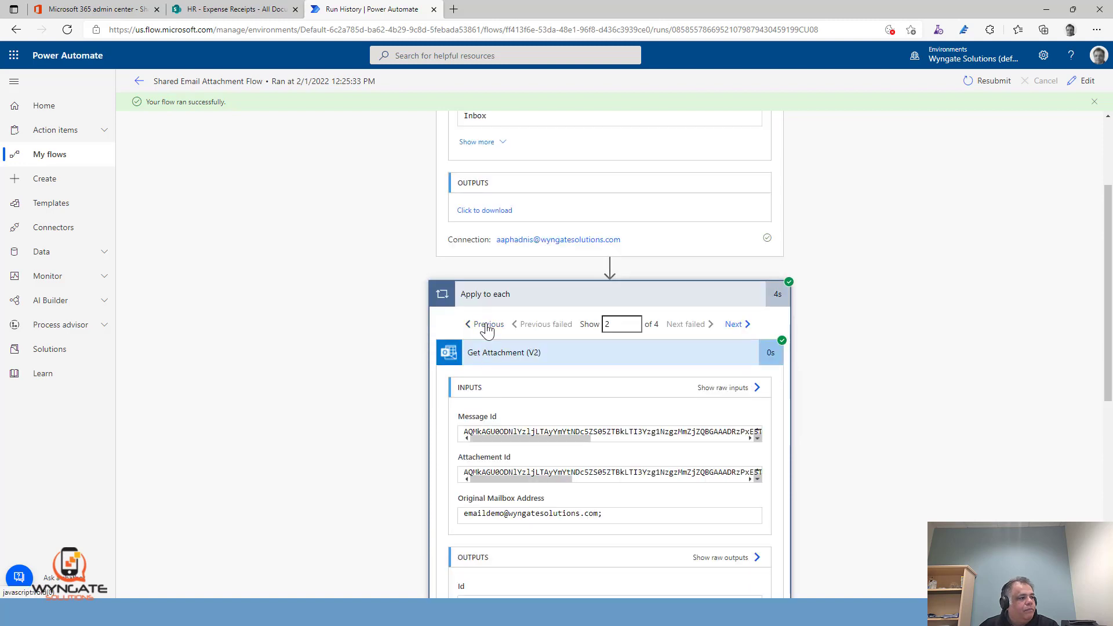
{"action": "scroll", "coordinate": [862, 331], "scroll_direction": "down", "scroll_amount": 5}
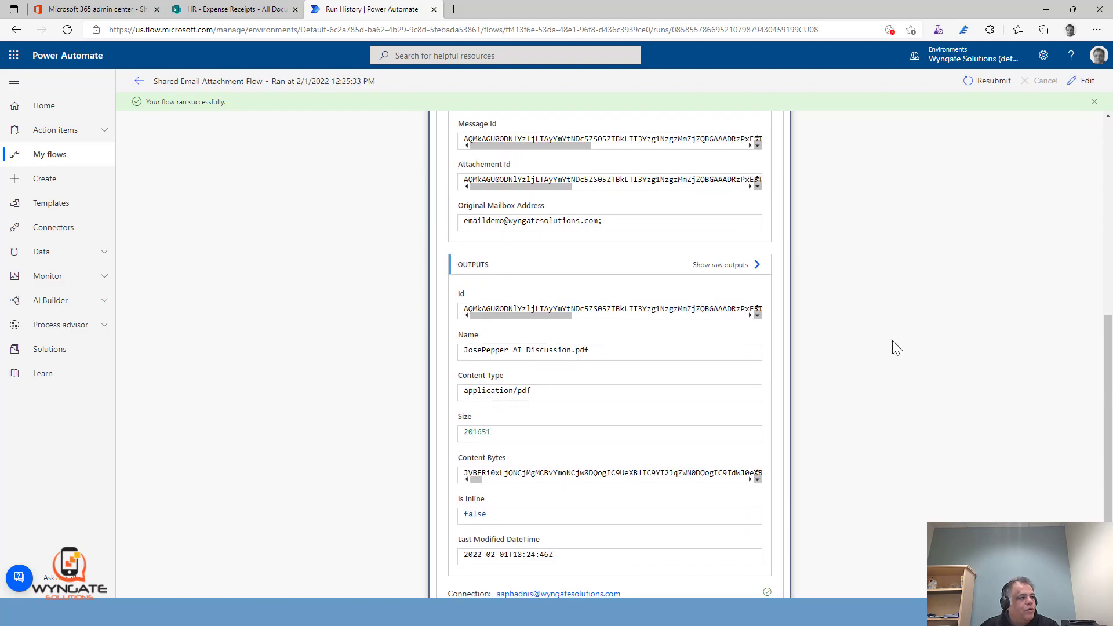
{"action": "scroll", "coordinate": [895, 349], "scroll_direction": "down", "scroll_amount": 2}
{"action": "left_click", "coordinate": [656, 523]}
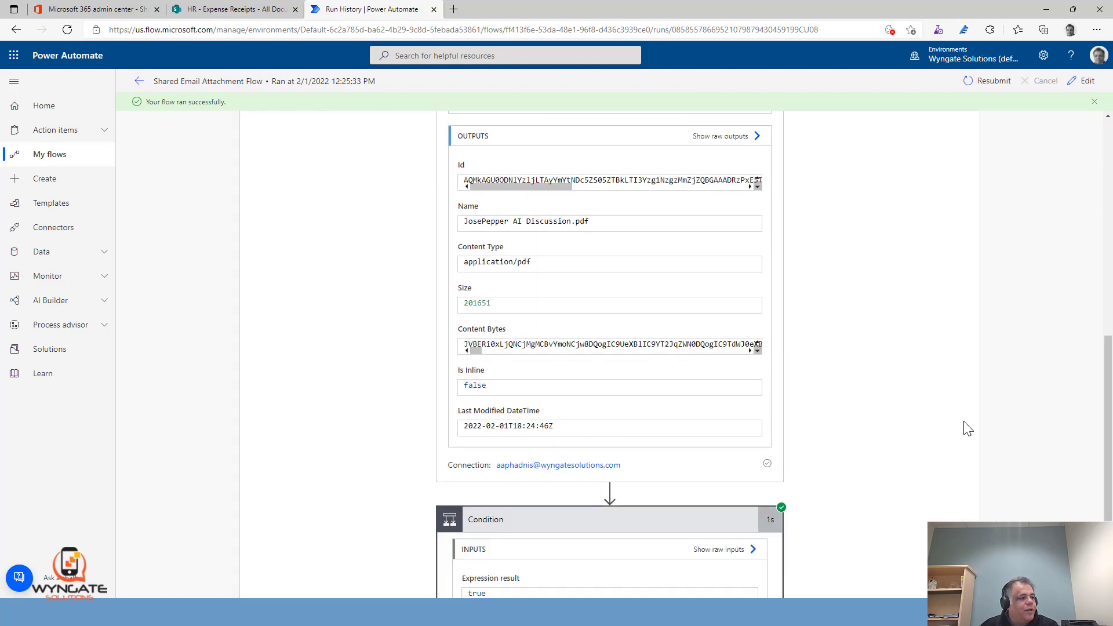
{"action": "scroll", "coordinate": [967, 429], "scroll_direction": "down", "scroll_amount": 3}
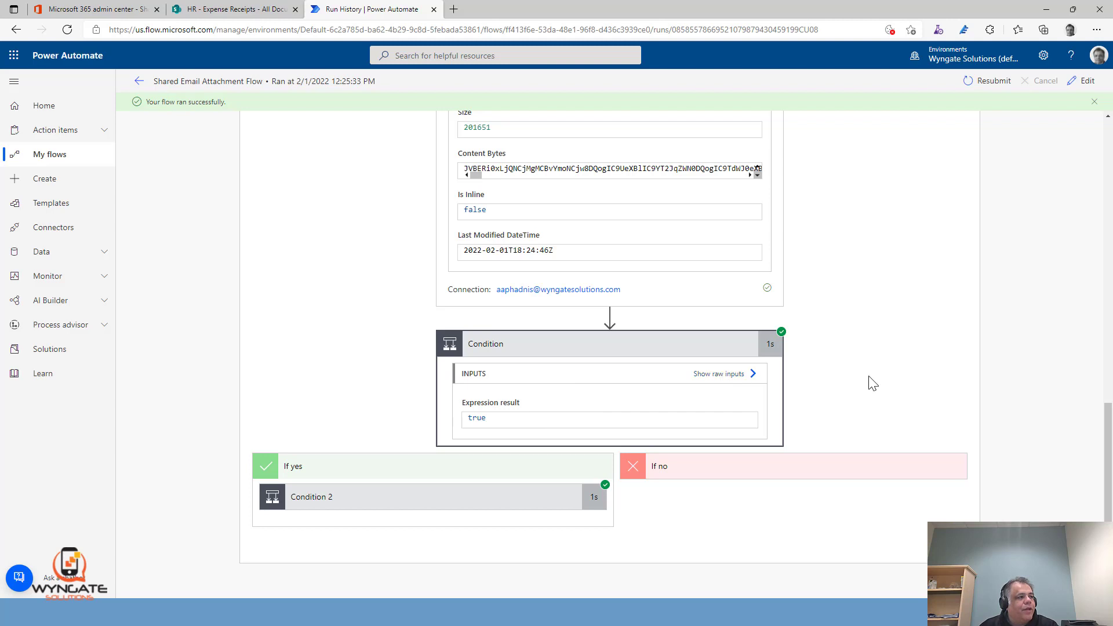
{"action": "scroll", "coordinate": [873, 383], "scroll_direction": "up", "scroll_amount": 10}
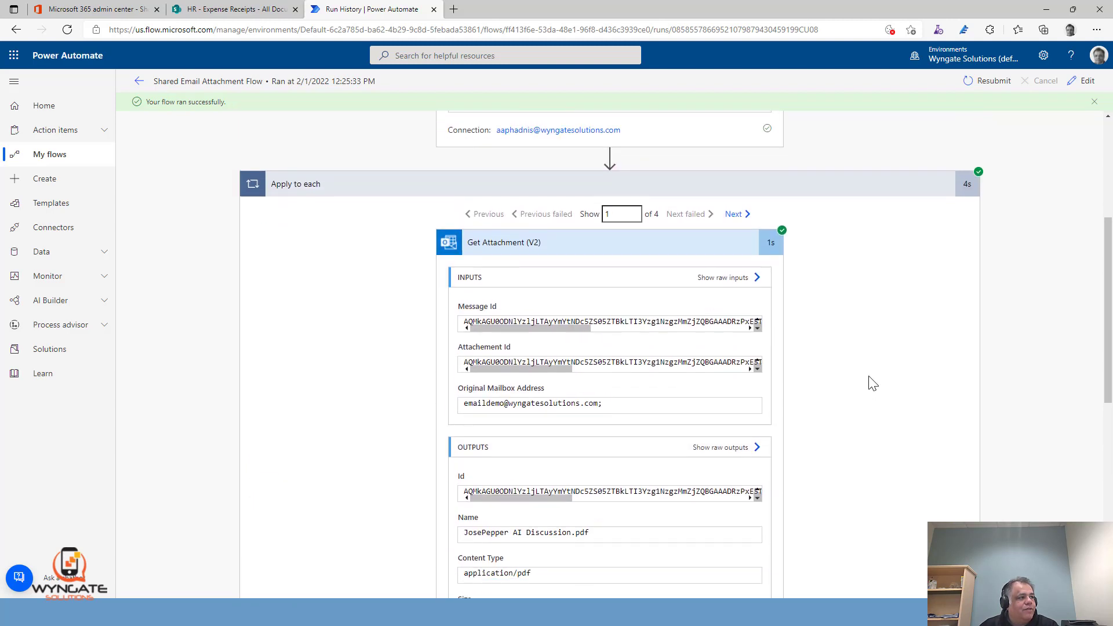
{"action": "scroll", "coordinate": [872, 382], "scroll_direction": "down", "scroll_amount": 10}
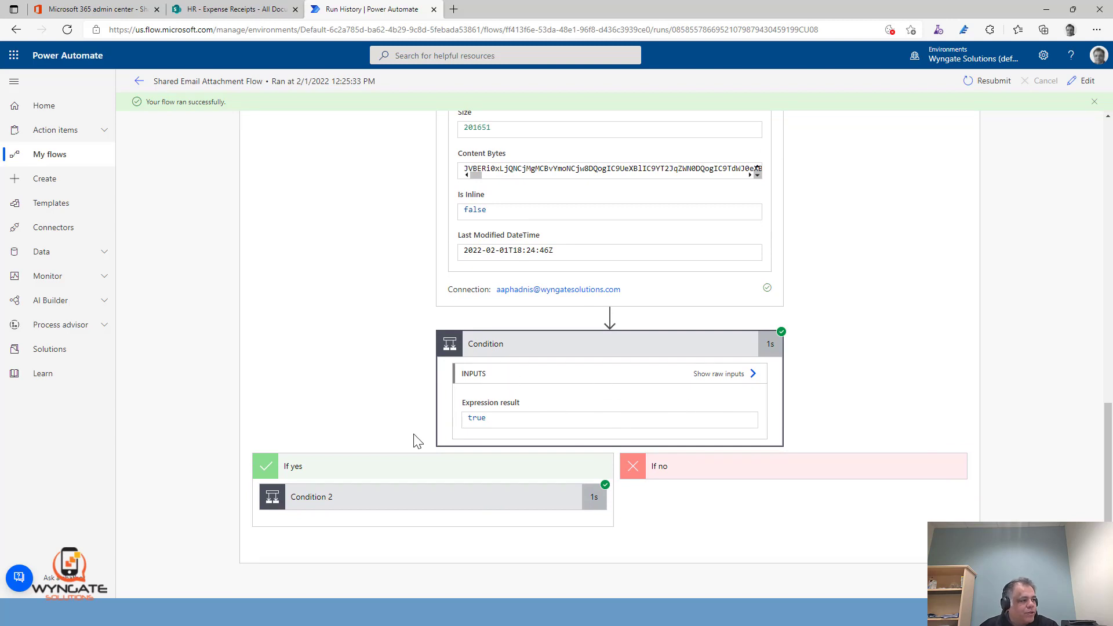
Expand Condition 2 and its Create file action in the yes branch, and examine the folder path and file name inputs
{"action": "left_click", "coordinate": [467, 499]}
{"action": "scroll", "coordinate": [748, 458], "scroll_direction": "down", "scroll_amount": 3}
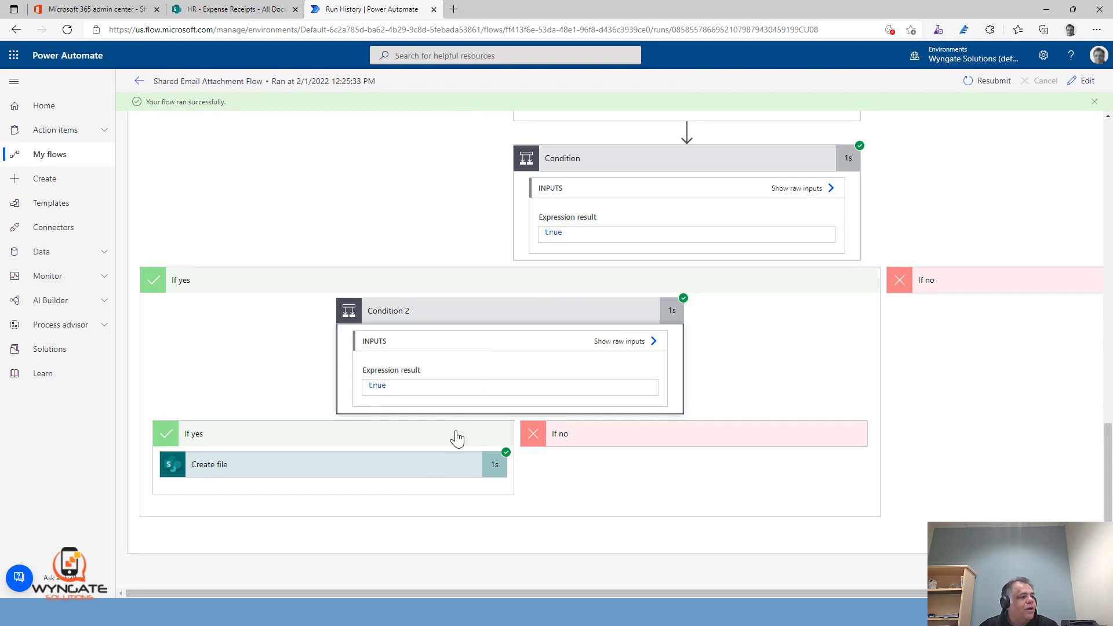
{"action": "left_click", "coordinate": [382, 464]}
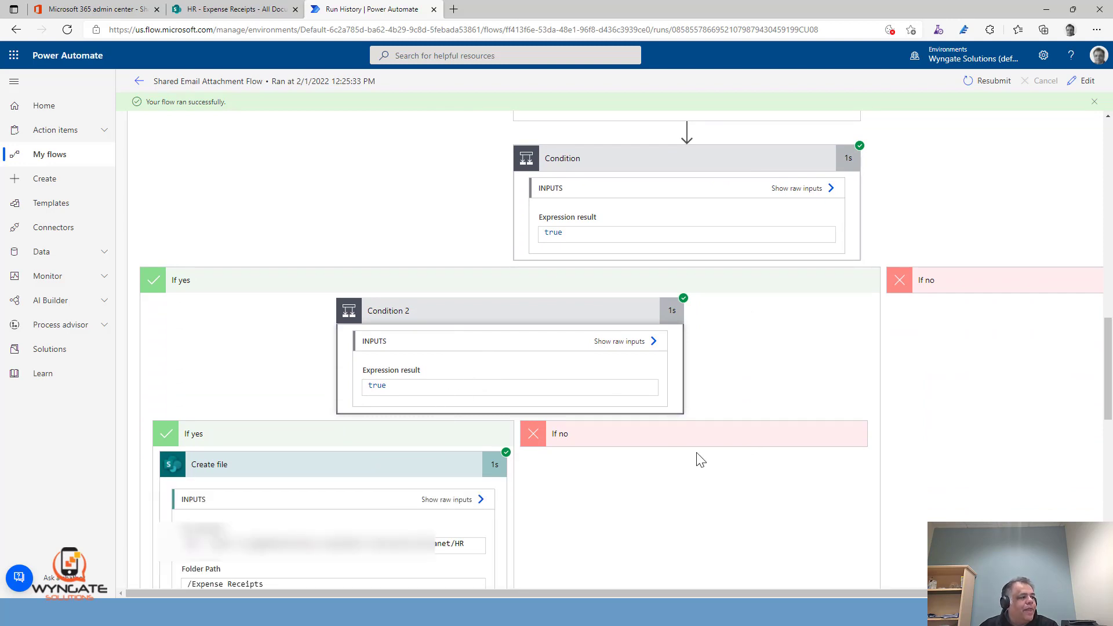
{"action": "scroll", "coordinate": [698, 460], "scroll_direction": "down", "scroll_amount": 4}
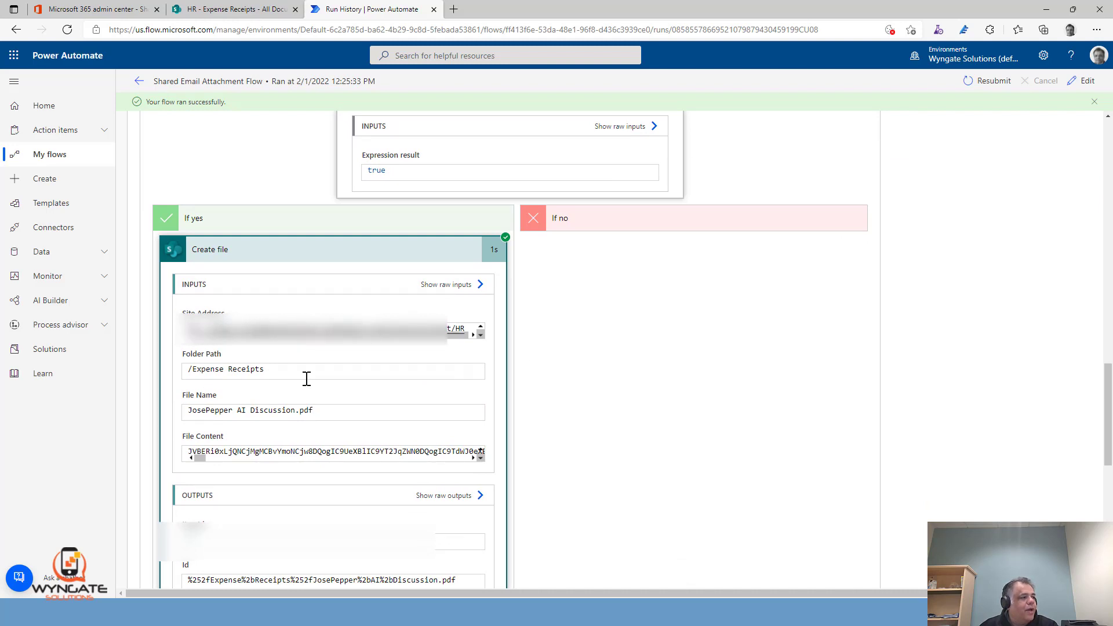
Switch to the SharePoint Expense Receipts library, refresh it, view JosePepper AI Discussion.pdf, and return to the file list
{"action": "left_click", "coordinate": [242, 9]}
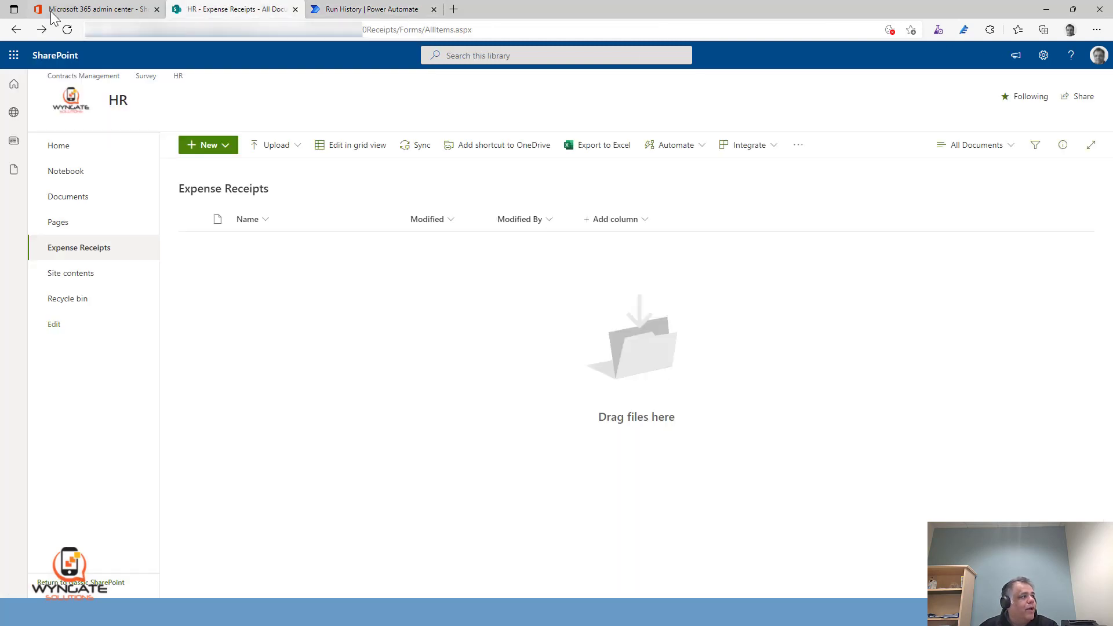
{"action": "left_click", "coordinate": [68, 30]}
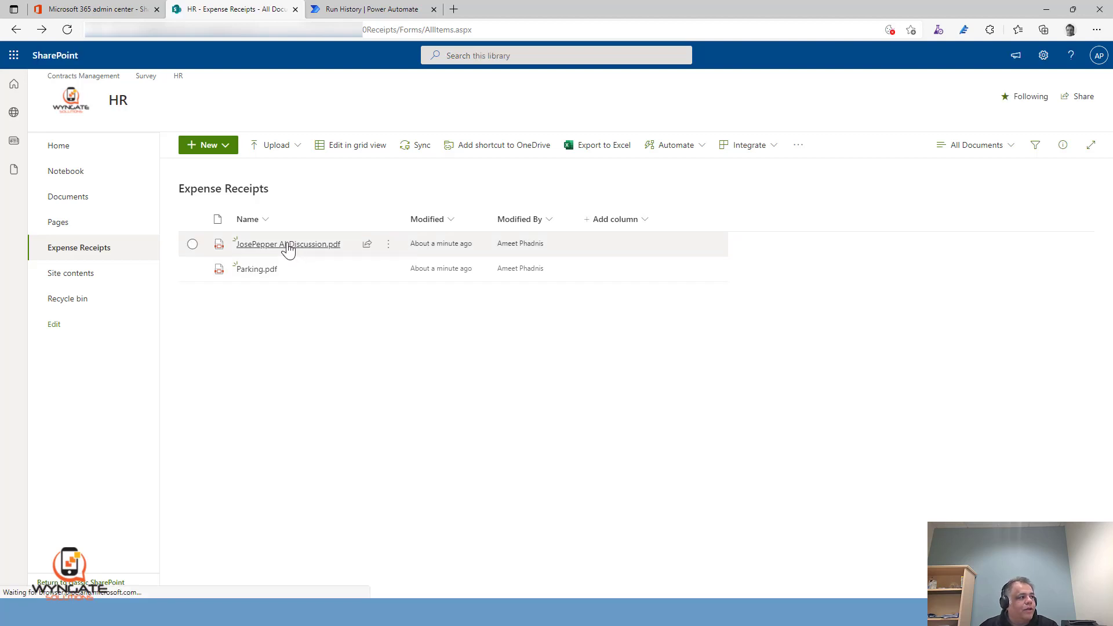
{"action": "left_click", "coordinate": [288, 247]}
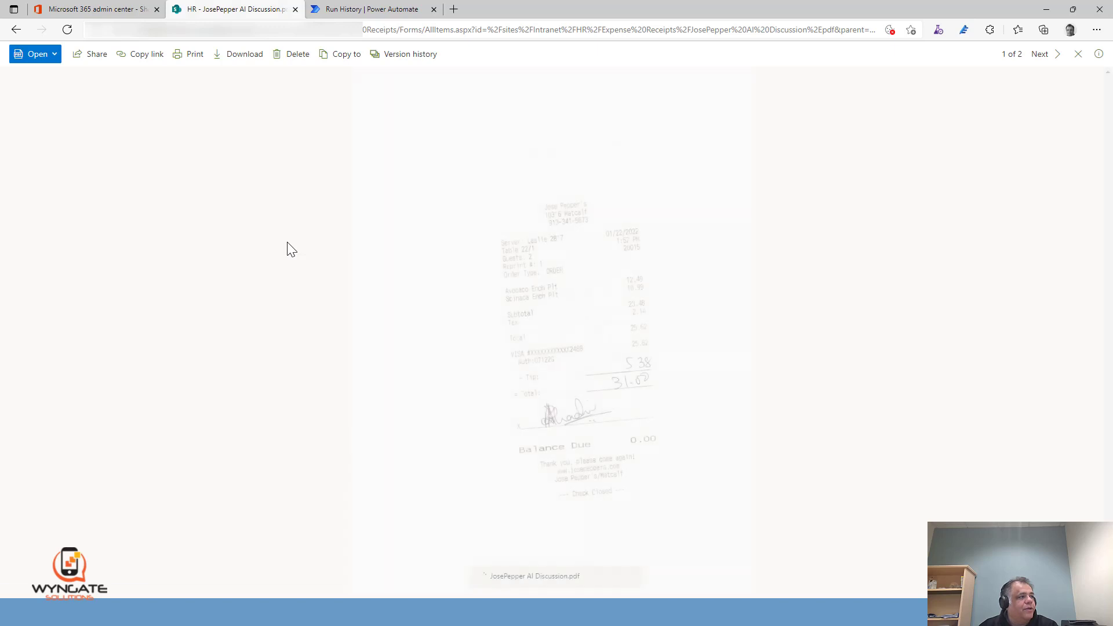
{"action": "left_click", "coordinate": [22, 33]}
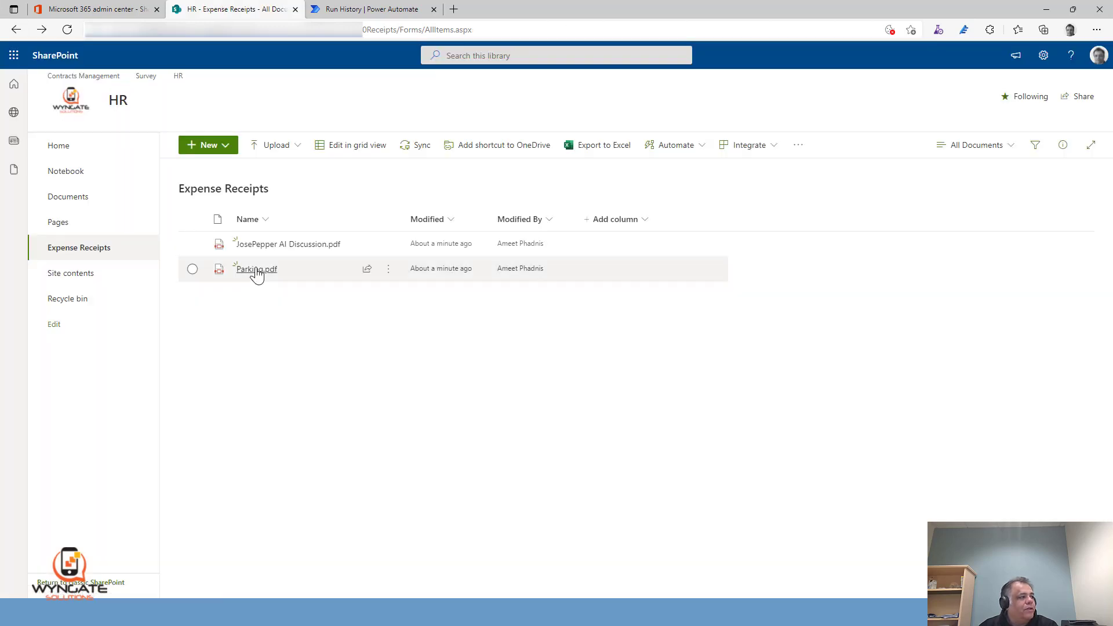